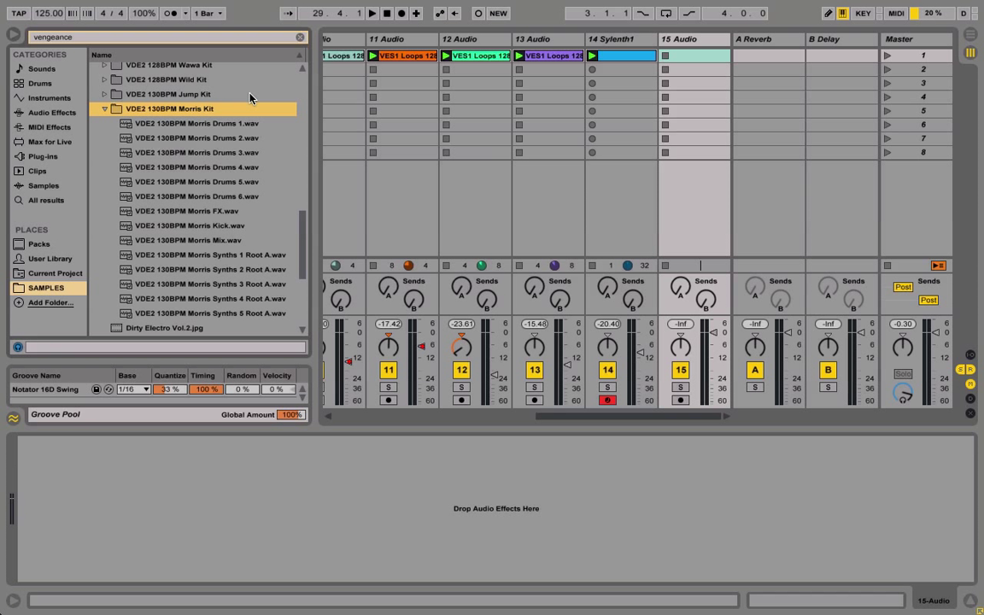
# Switch from Session View to the Arrangement View timeline of the 15-track set.
pyautogui.click(972, 35)
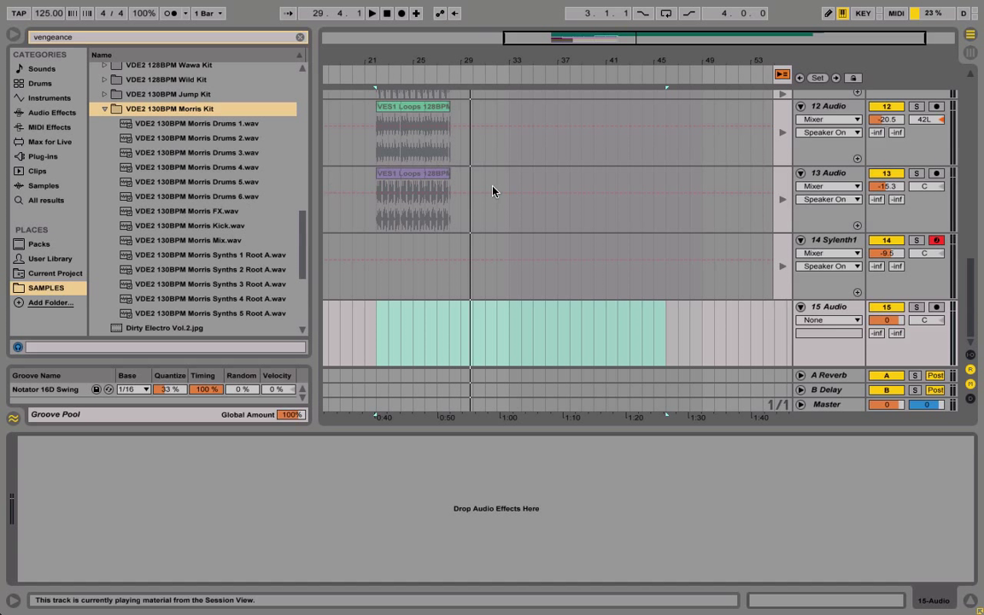
# Scroll up and down through the arrangement tracks to review the recorded clips.
pyautogui.scroll(5, 416, 205)
pyautogui.scroll(10, 416, 205)
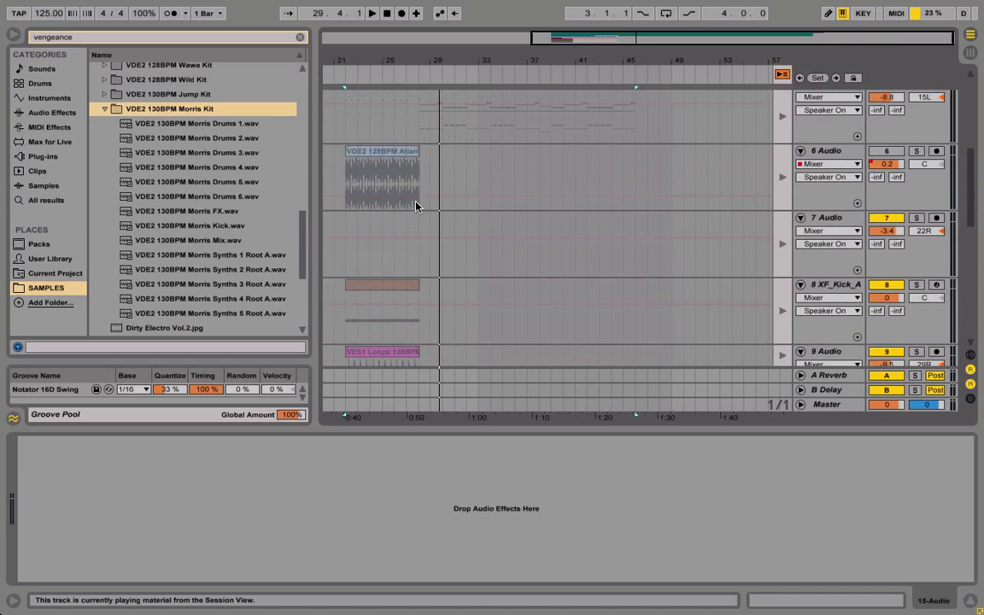
pyautogui.scroll(2, 446, 160)
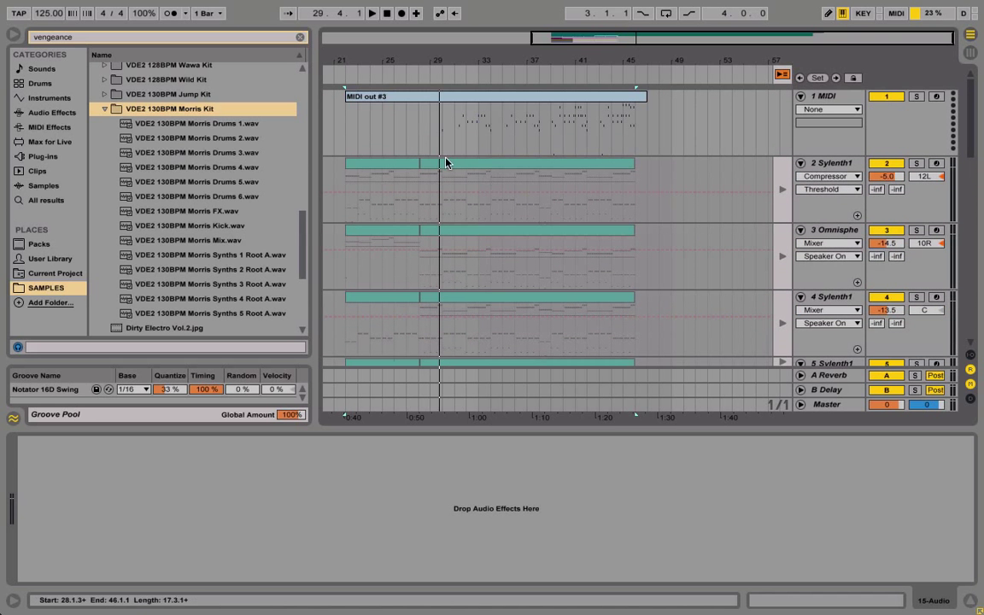
pyautogui.scroll(-12, 417, 158)
pyautogui.scroll(-1, 417, 158)
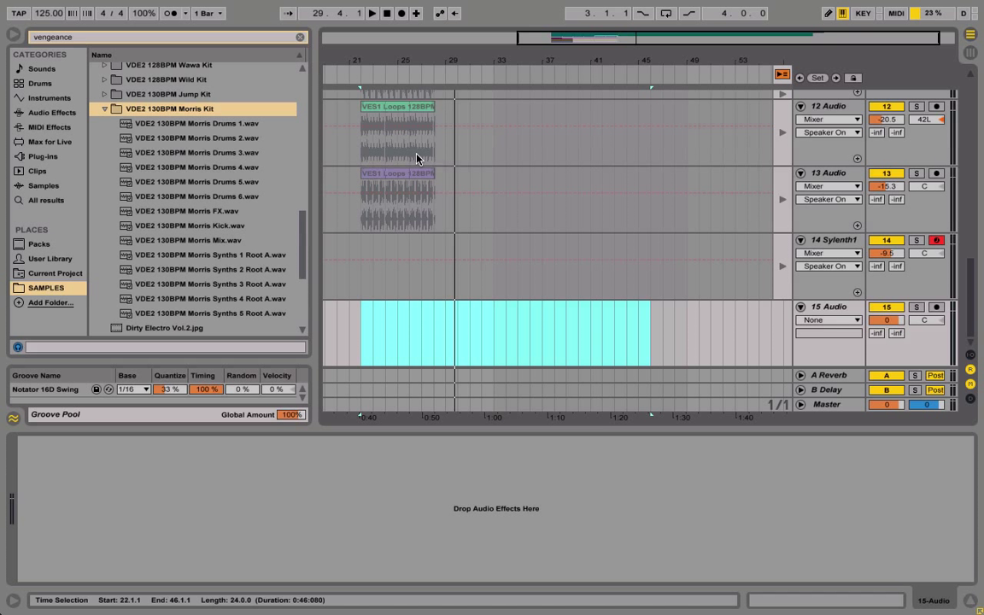
# Return to Session View and scroll the clip grid sideways across the tracks.
pyautogui.click(971, 54)
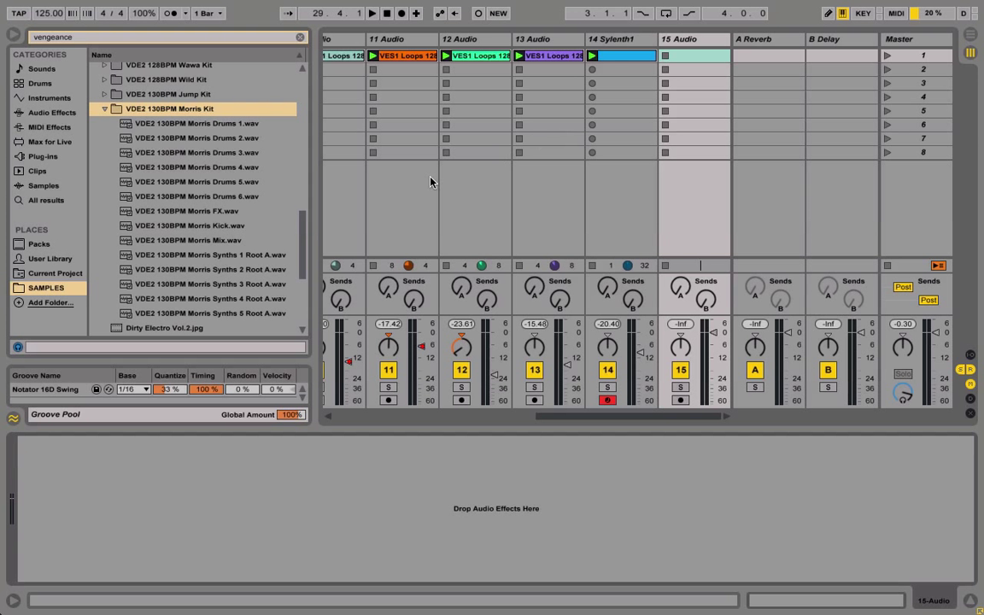
pyautogui.hscroll(-5, 428, 184)
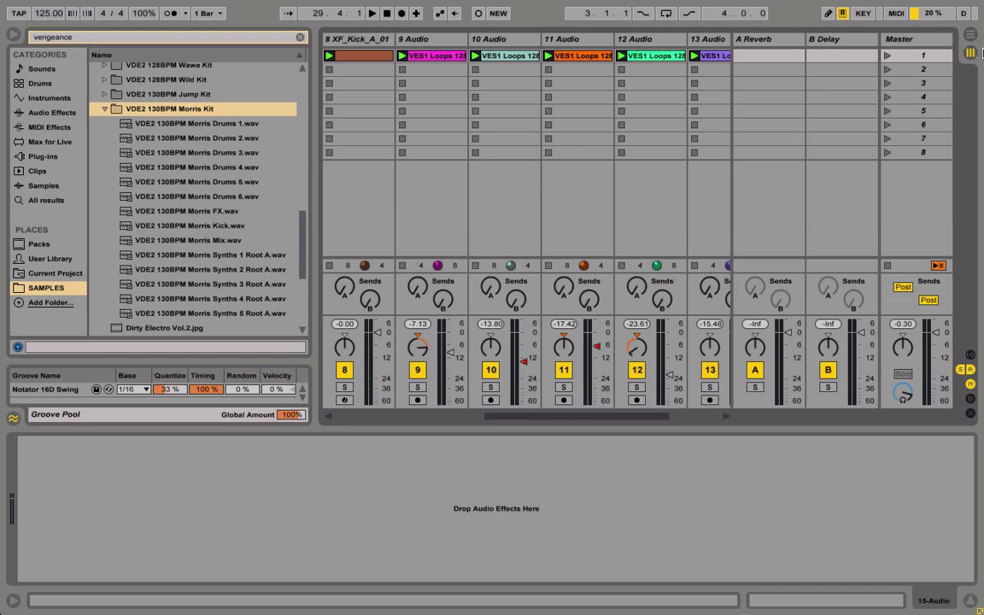
pyautogui.click(974, 37)
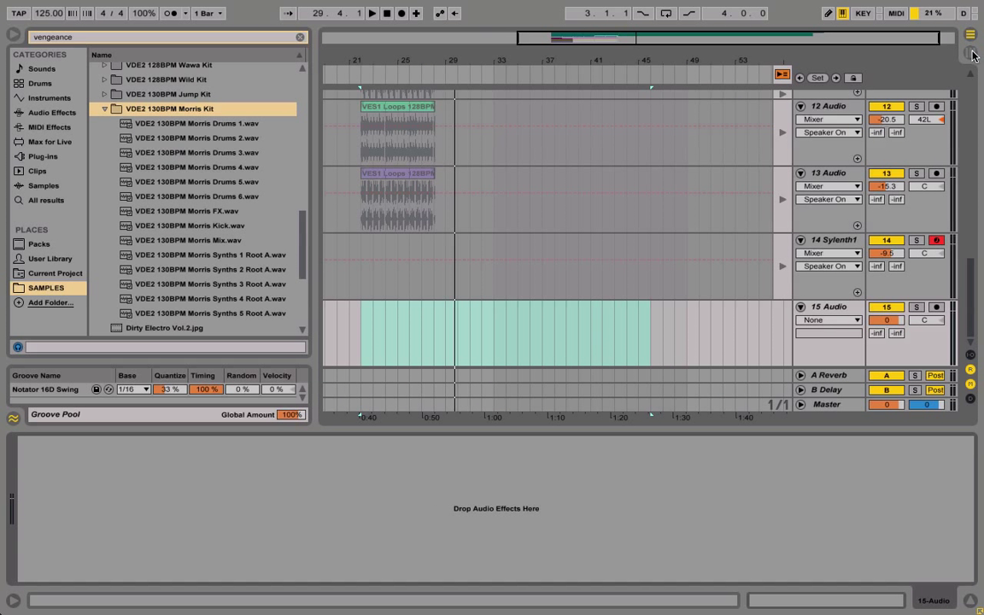
pyautogui.click(973, 54)
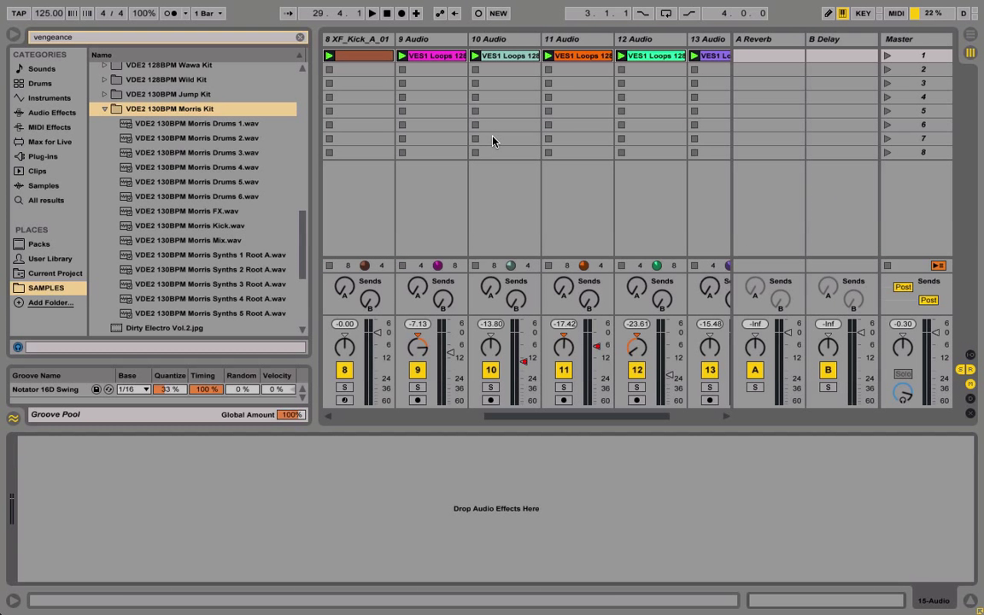
pyautogui.hscroll(-5, 493, 142)
pyautogui.hscroll(5, 493, 142)
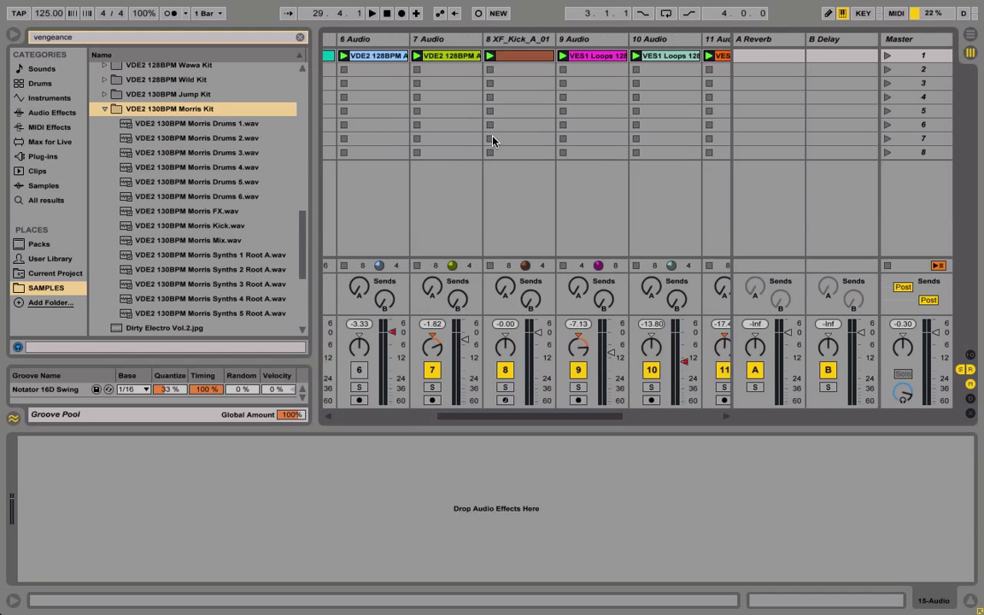
pyautogui.hscroll(3, 555, 156)
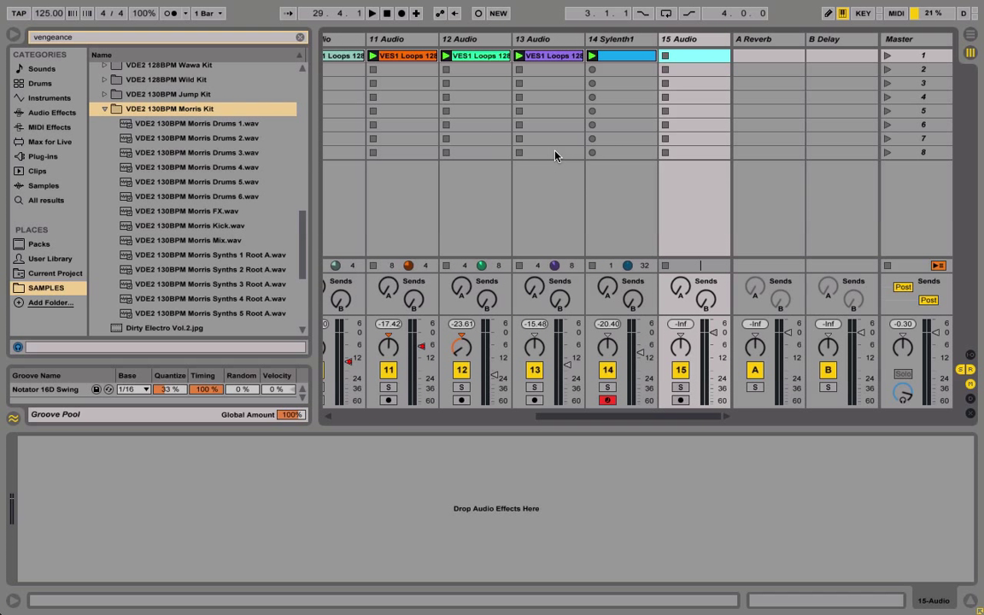
pyautogui.hscroll(-4, 555, 155)
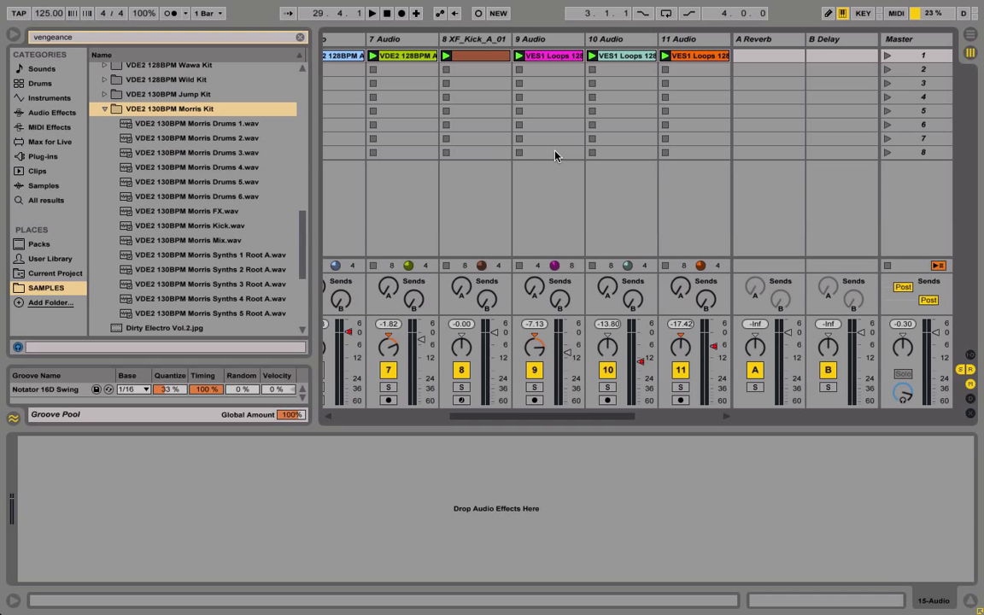
pyautogui.hscroll(3, 548, 248)
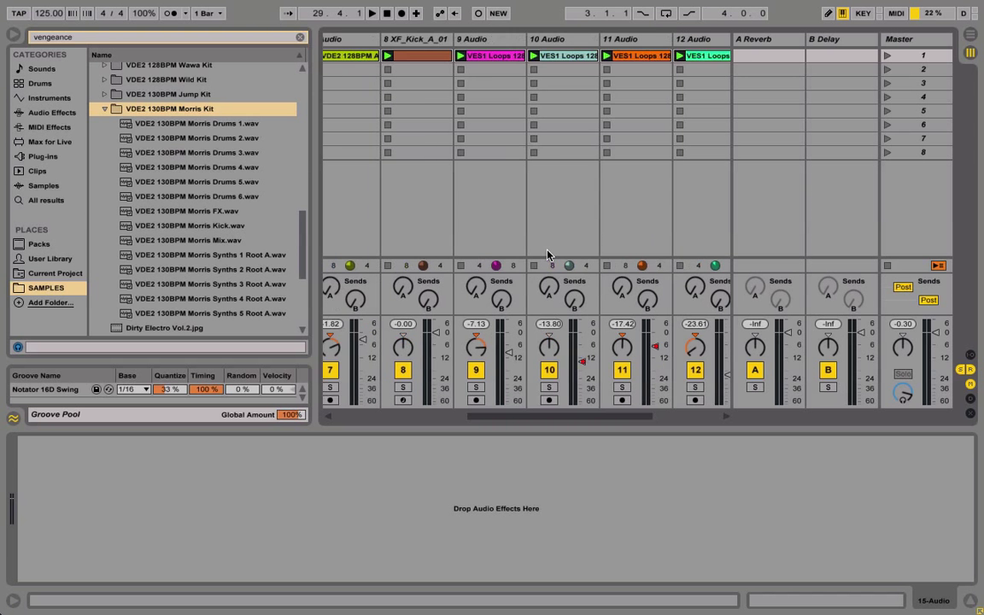
pyautogui.hscroll(2, 548, 254)
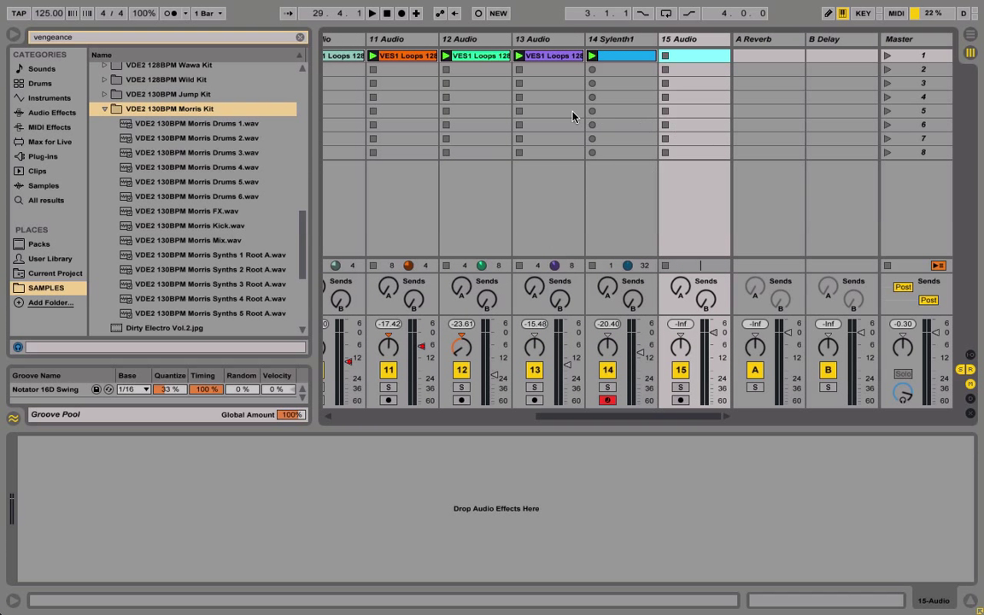
# Flip between Arrangement and Session views, finishing on the Session clip grid.
pyautogui.click(972, 38)
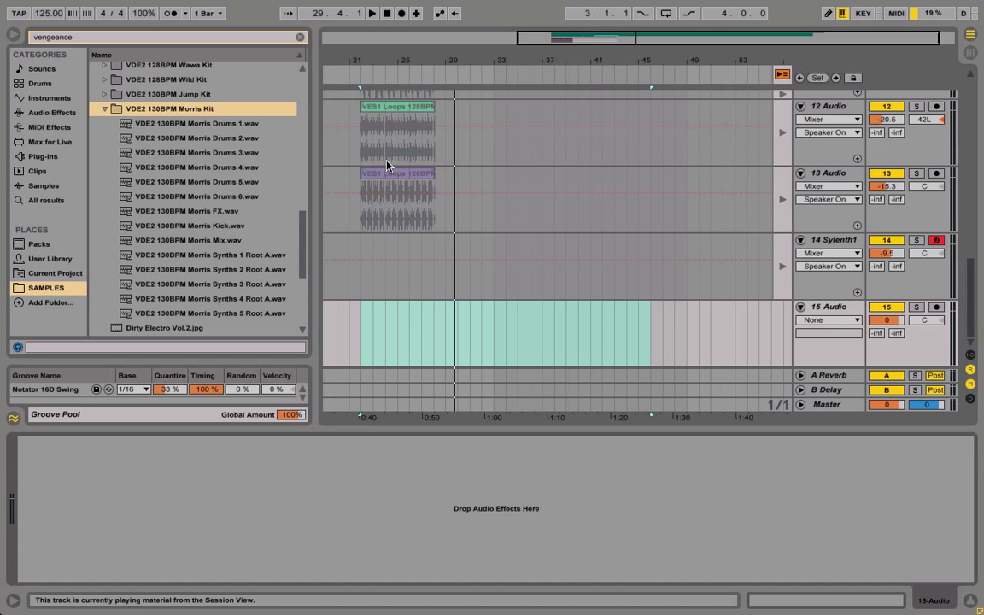
pyautogui.scroll(10, 386, 165)
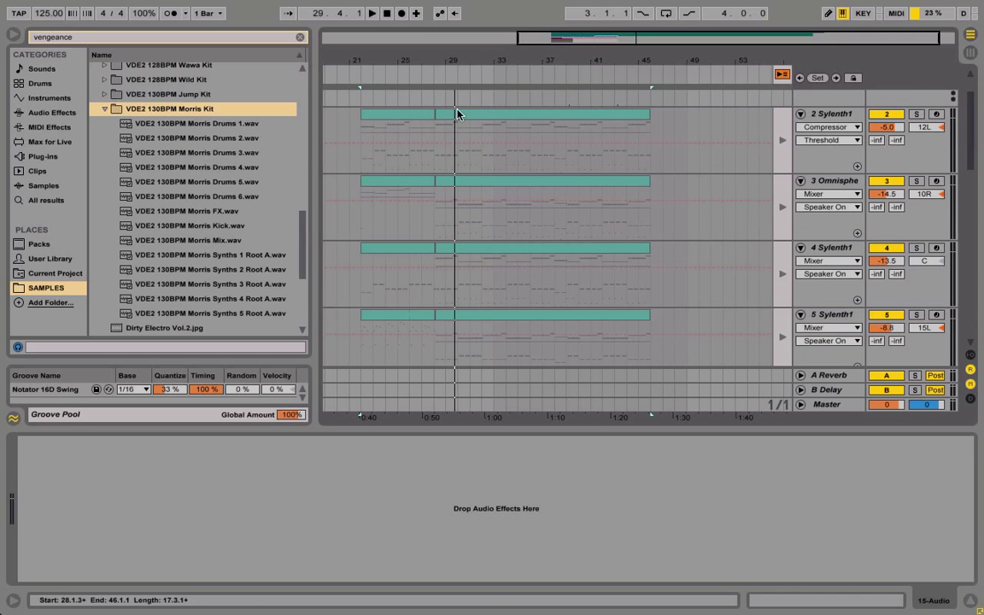
pyautogui.hscroll(-5, 457, 112)
pyautogui.click(970, 54)
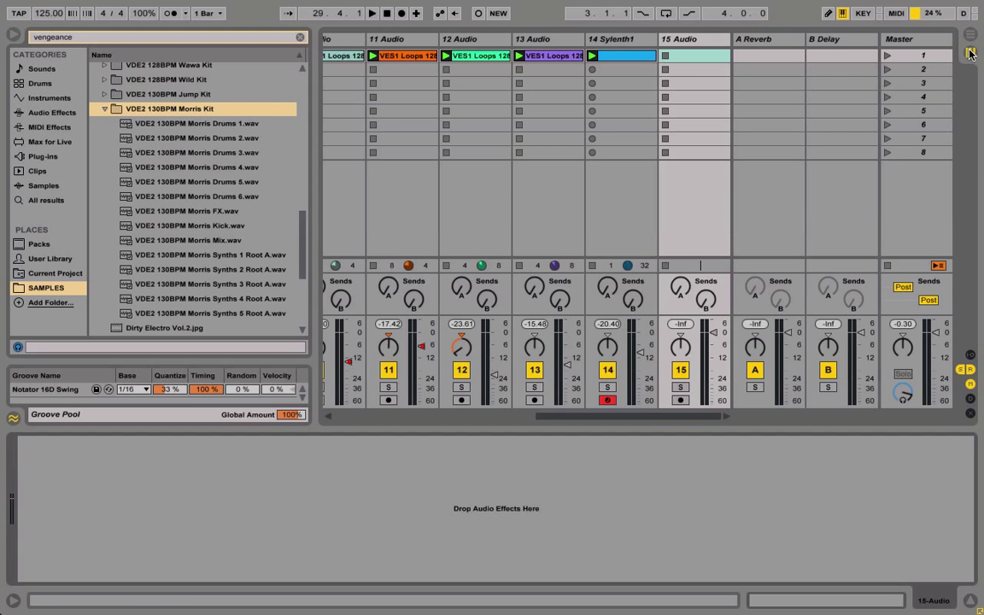
pyautogui.click(972, 35)
pyautogui.click(970, 54)
pyautogui.click(972, 35)
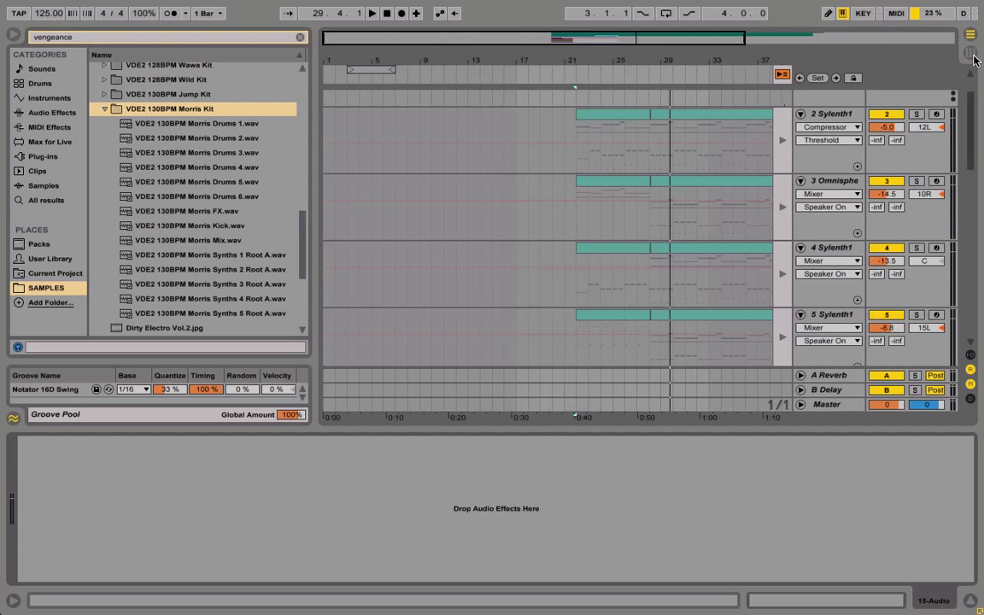
pyautogui.click(970, 54)
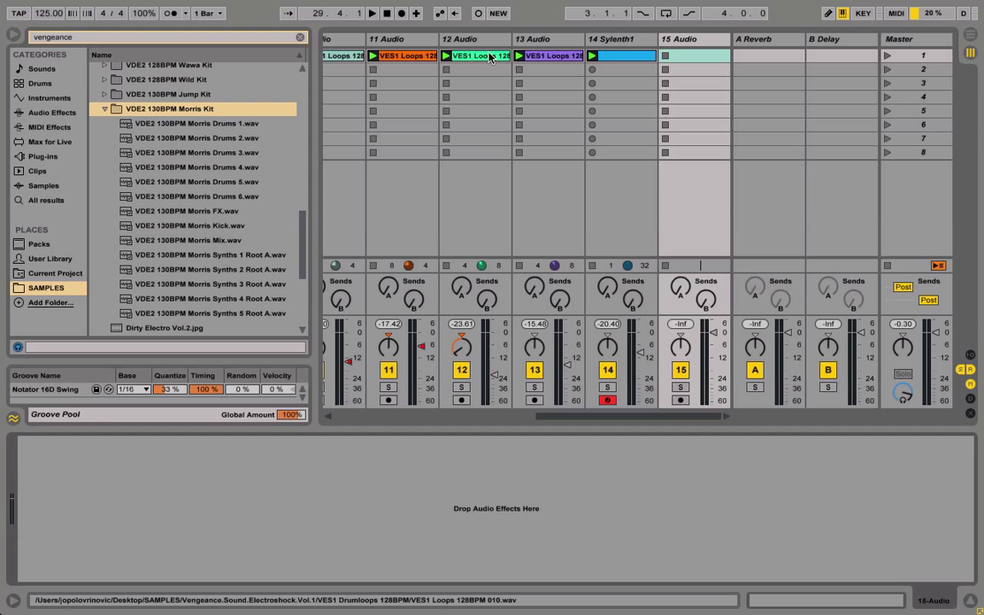
pyautogui.click(971, 36)
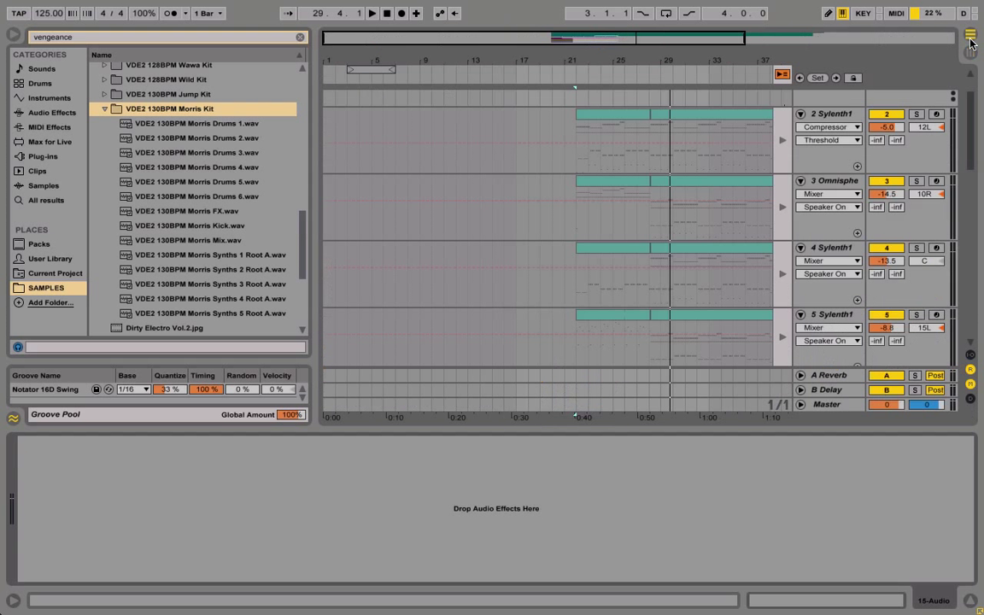
pyautogui.click(971, 54)
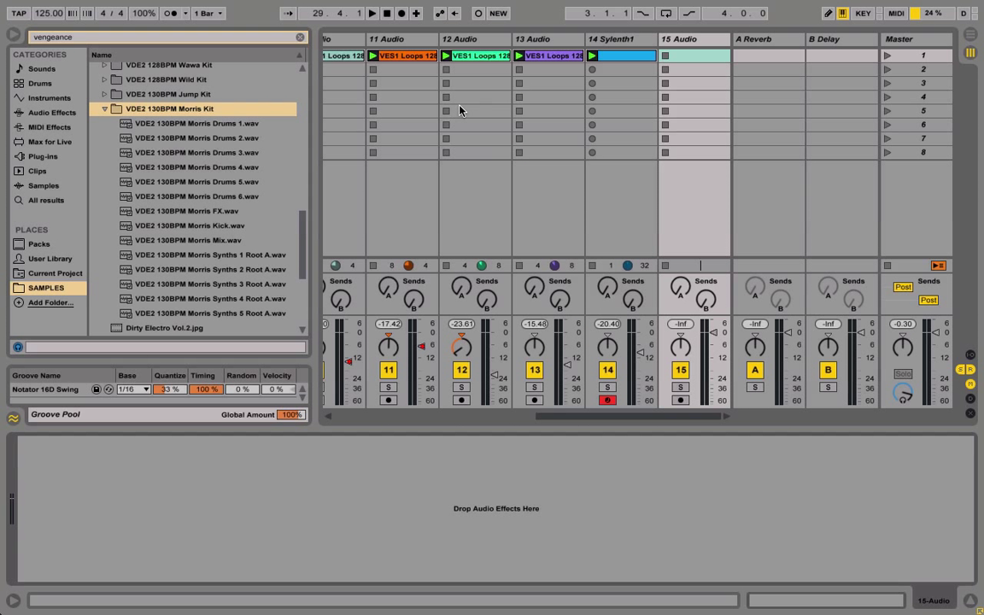
# Audition Morris Drums 2, 3 and 4 in the browser, settling on Morris Drums 4.wav.
pyautogui.click(206, 139)
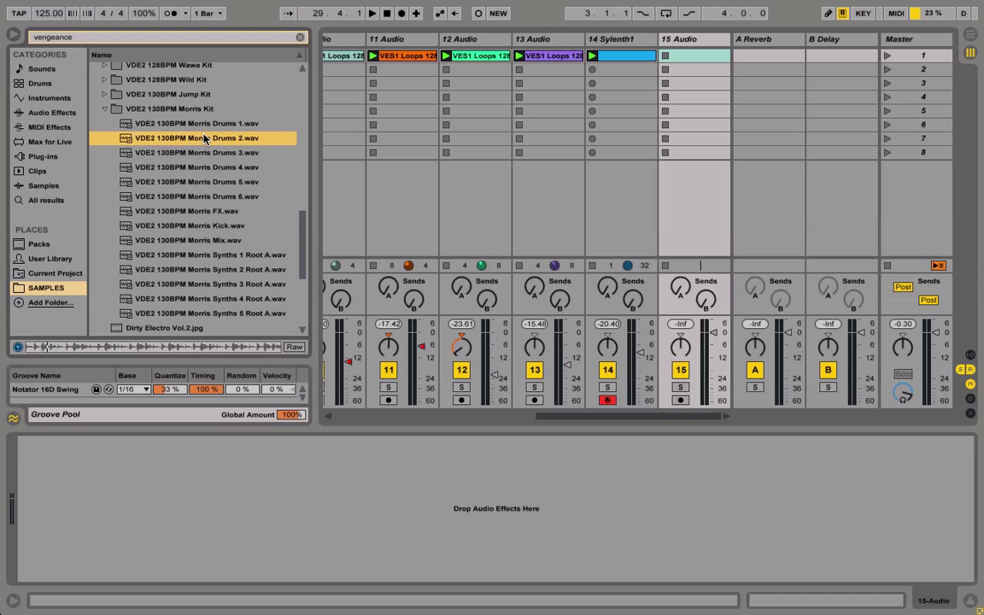
pyautogui.click(201, 152)
pyautogui.click(192, 171)
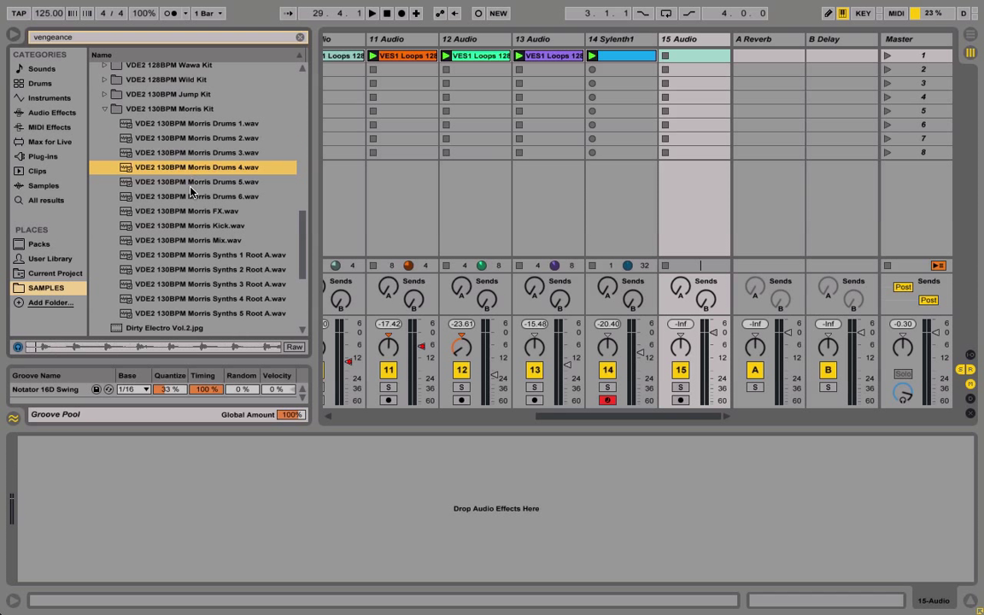
pyautogui.click(205, 154)
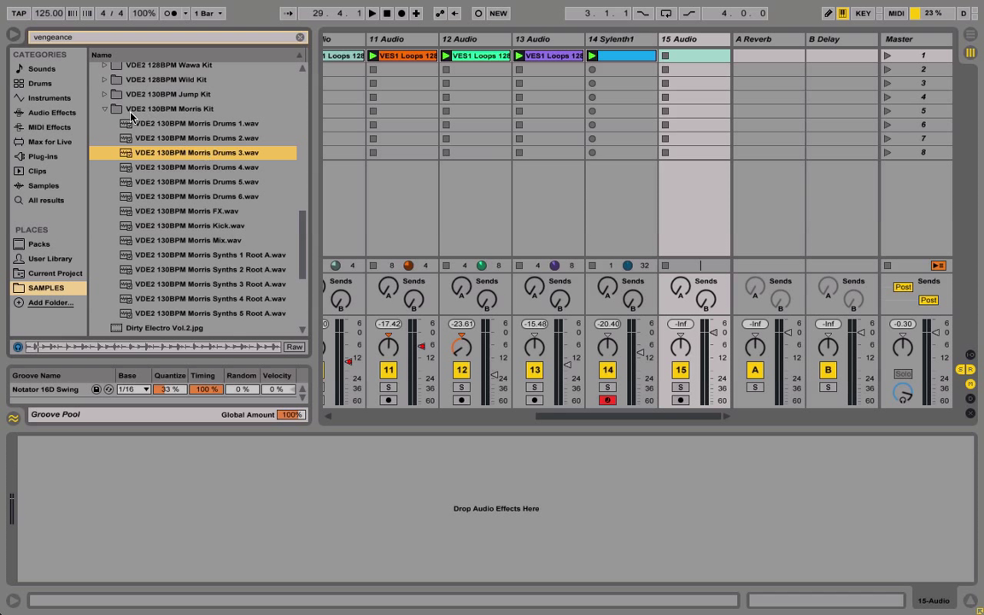
pyautogui.click(203, 171)
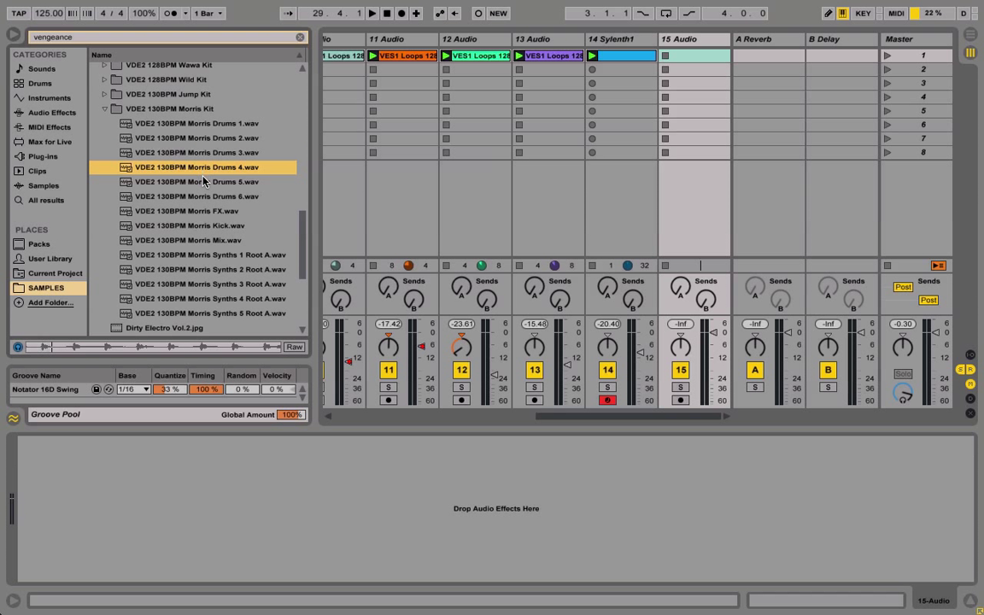
# Drop Morris Drums 4.wav into track 15's first slot, launch it, set -3 dB and pan right.
pyautogui.moveTo(819, 139); pyautogui.dragTo(699, 54)
pyautogui.press('space')
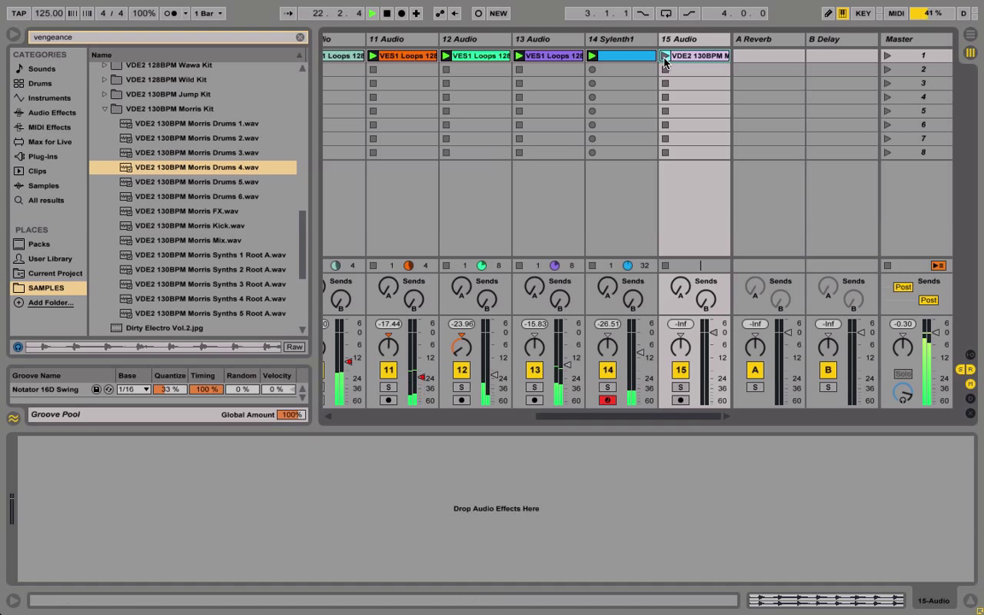
pyautogui.click(665, 56)
pyautogui.moveTo(714, 332); pyautogui.dragTo(712, 343)
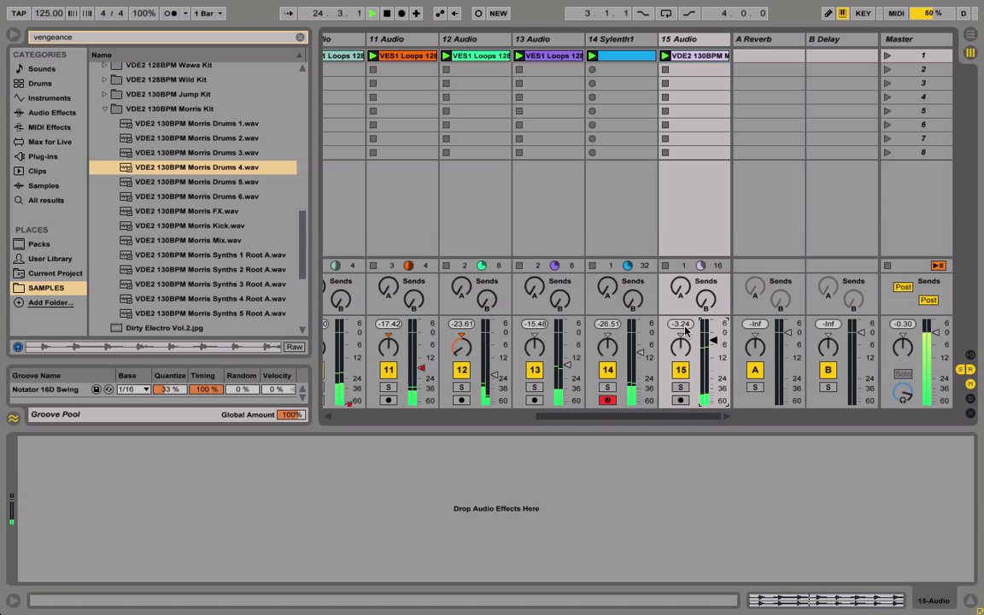
pyautogui.moveTo(681, 346)
pyautogui.mouseDown()
pyautogui.moveTo(681, 329)
pyautogui.moveTo(676, 349)
pyautogui.mouseUp()
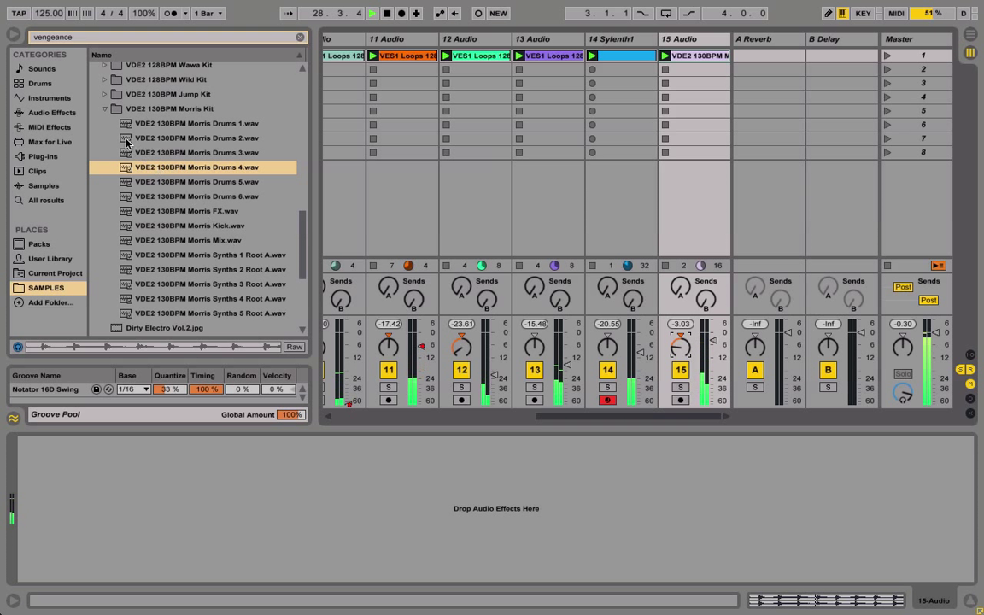
pyautogui.click(106, 110)
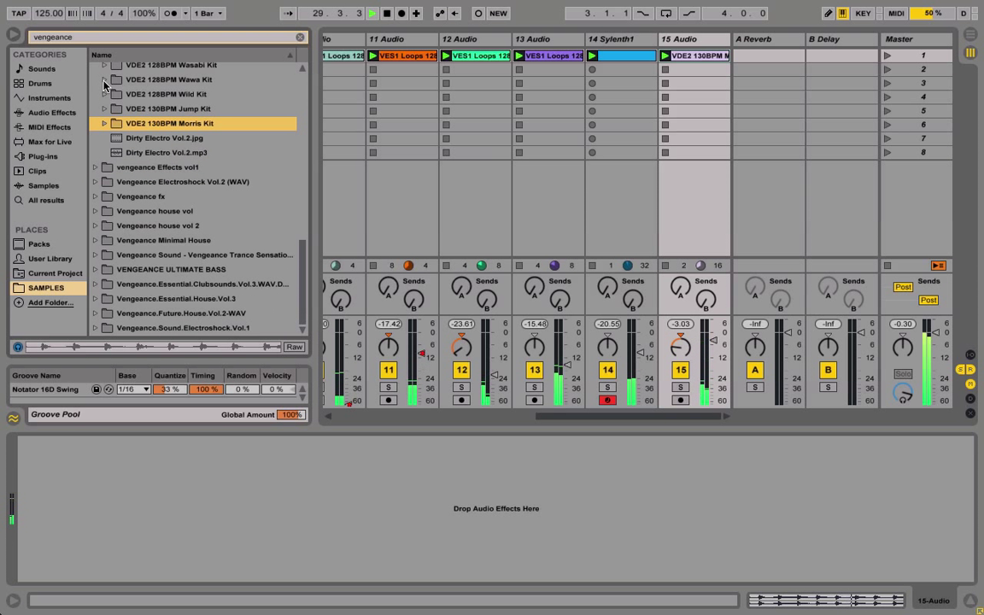
# Insert a new audio track 16 and load the Wawa Drums 4 loop into its clip slot.
pyautogui.click(103, 80)
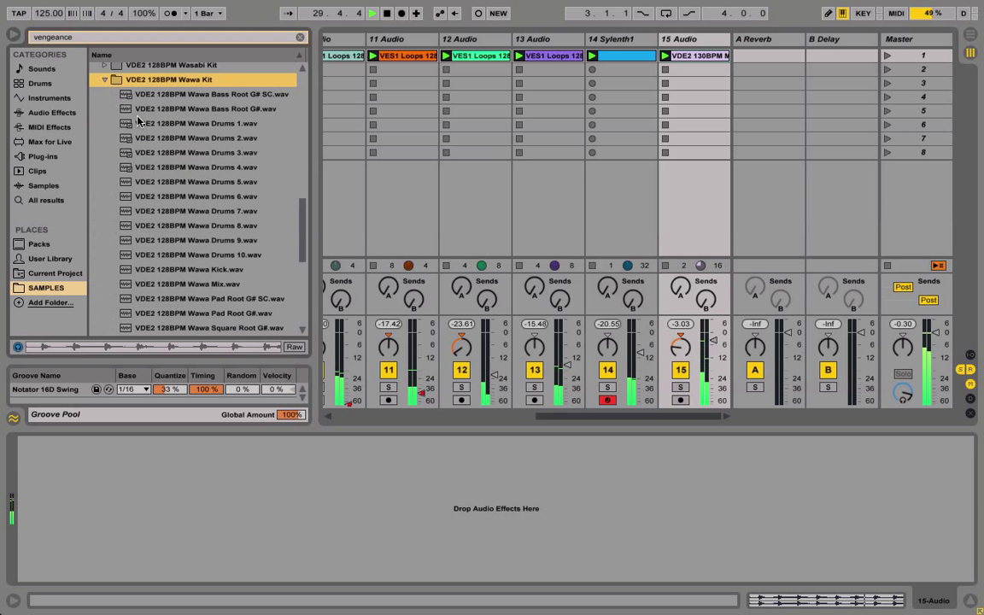
pyautogui.rightClick(680, 41)
pyautogui.click(723, 151)
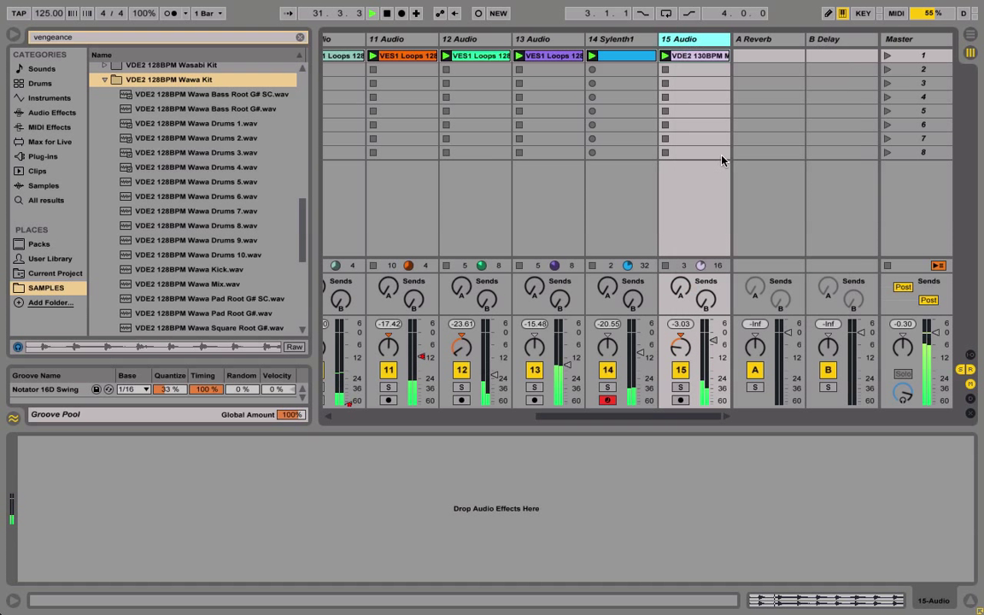
pyautogui.click(213, 182)
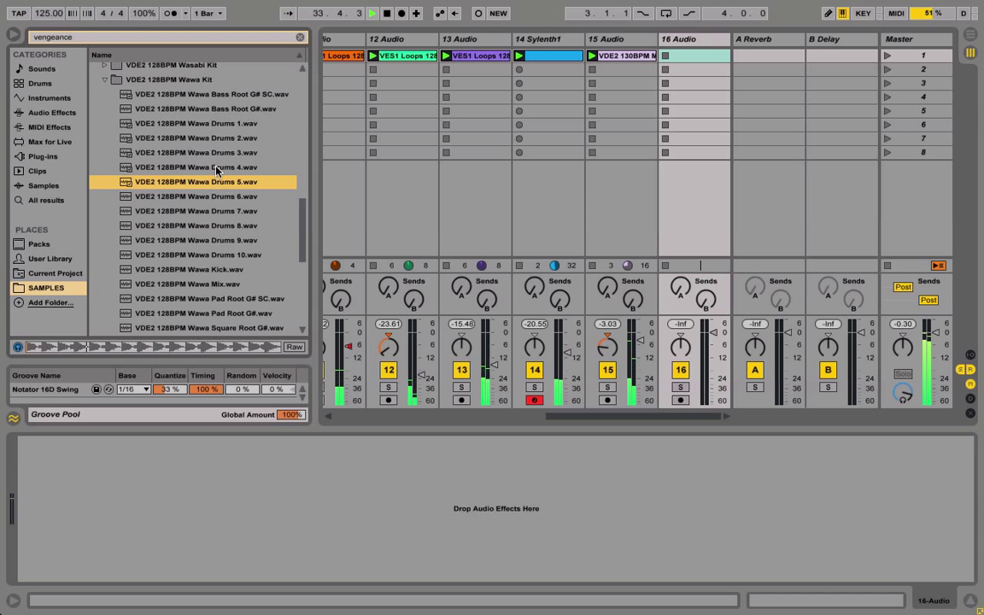
pyautogui.click(194, 168)
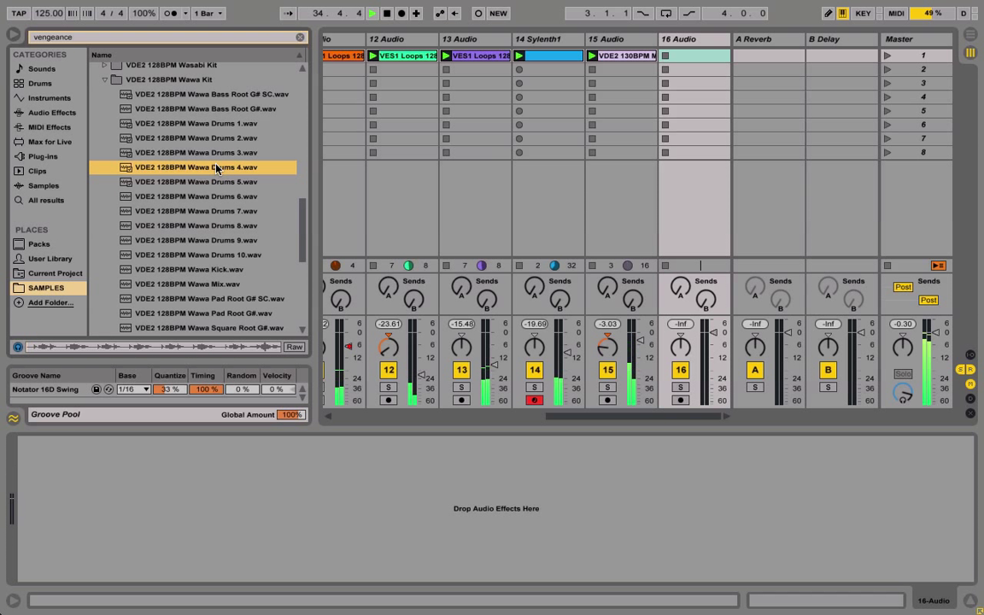
pyautogui.moveTo(197, 166); pyautogui.dragTo(677, 58)
# Lower track 16 to about -4.94 dB, pan it to 49R, and compare using solo and mute.
pyautogui.moveTo(714, 333); pyautogui.dragTo(711, 354)
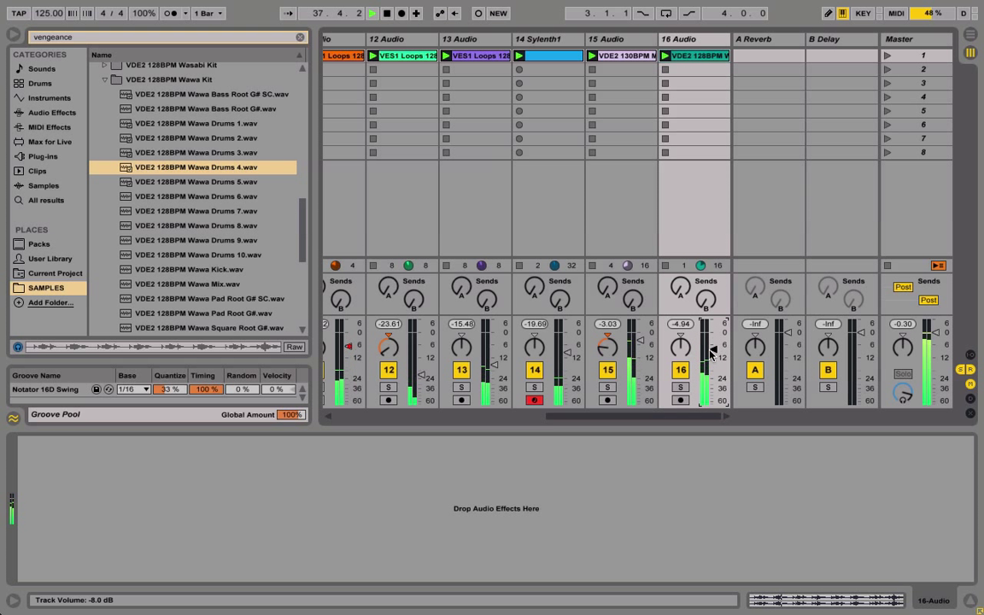
pyautogui.click(681, 389)
pyautogui.click(681, 389)
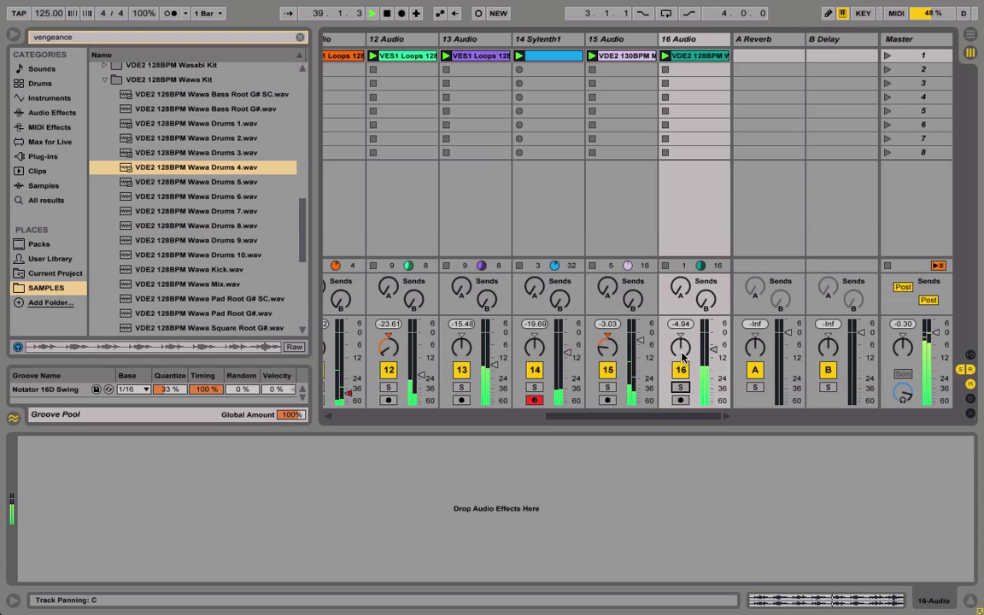
pyautogui.moveTo(682, 357); pyautogui.dragTo(681, 337)
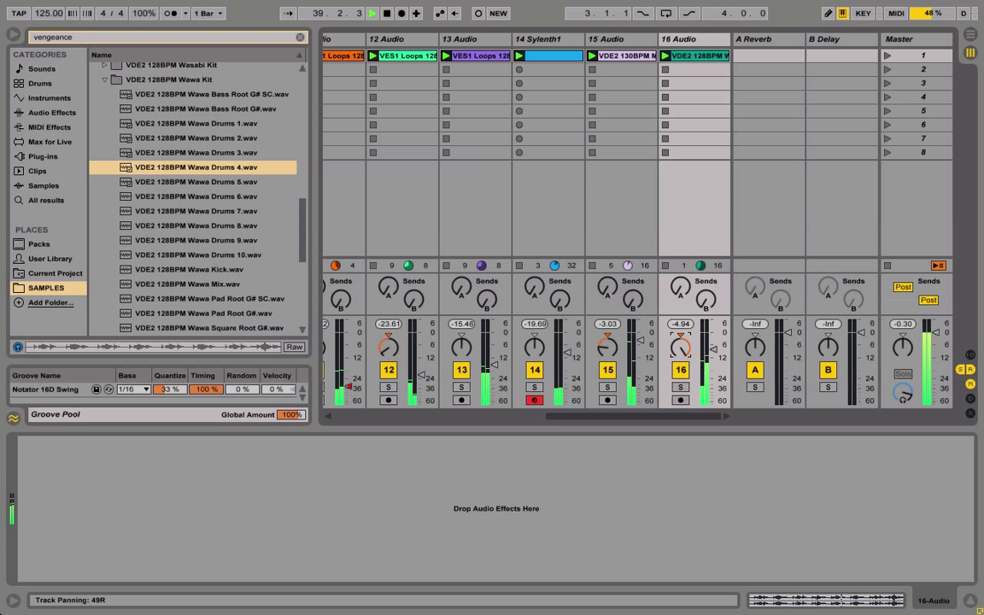
pyautogui.click(675, 373)
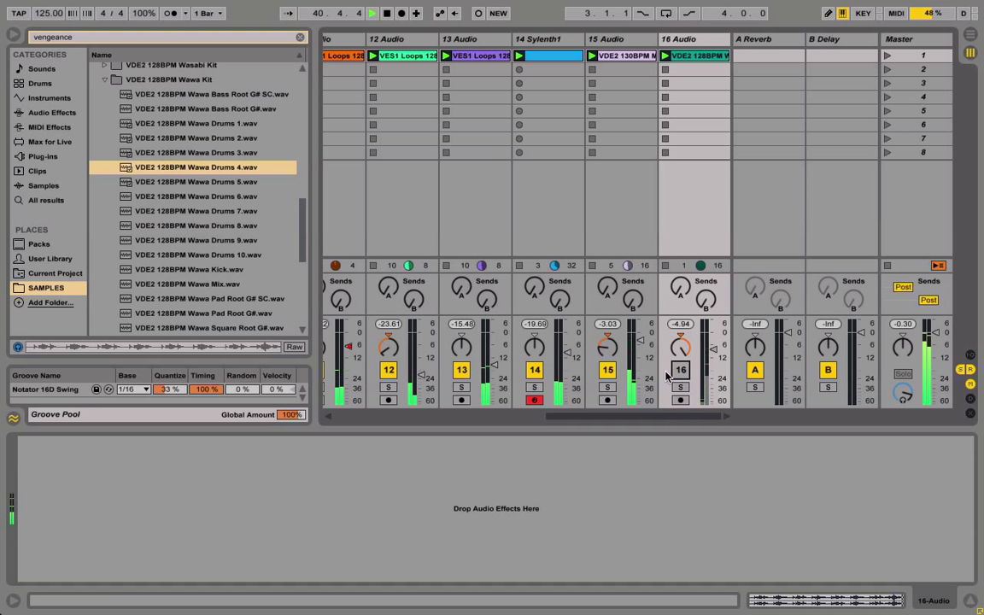
pyautogui.click(607, 371)
pyautogui.click(607, 370)
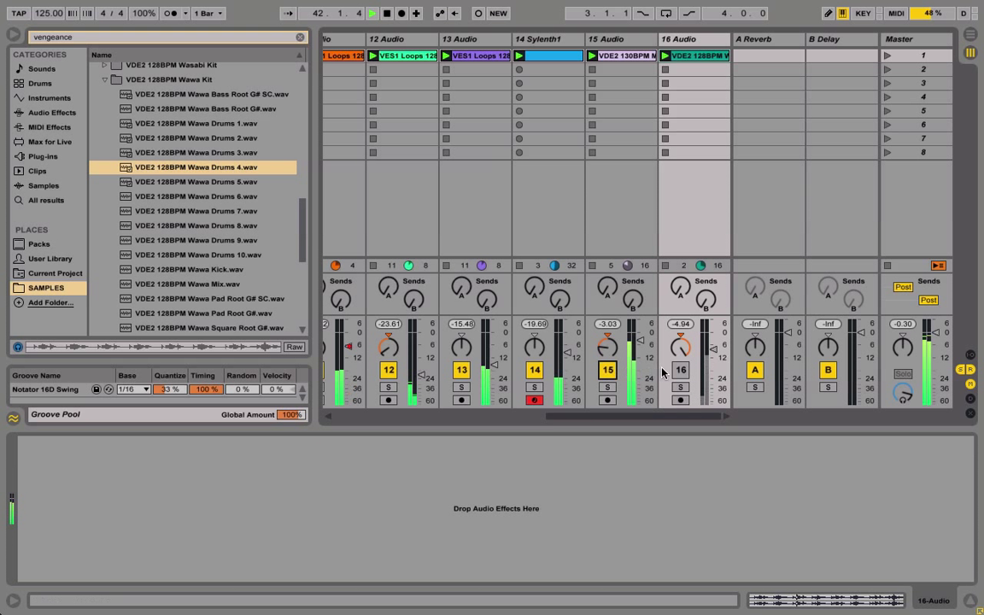
pyautogui.click(681, 370)
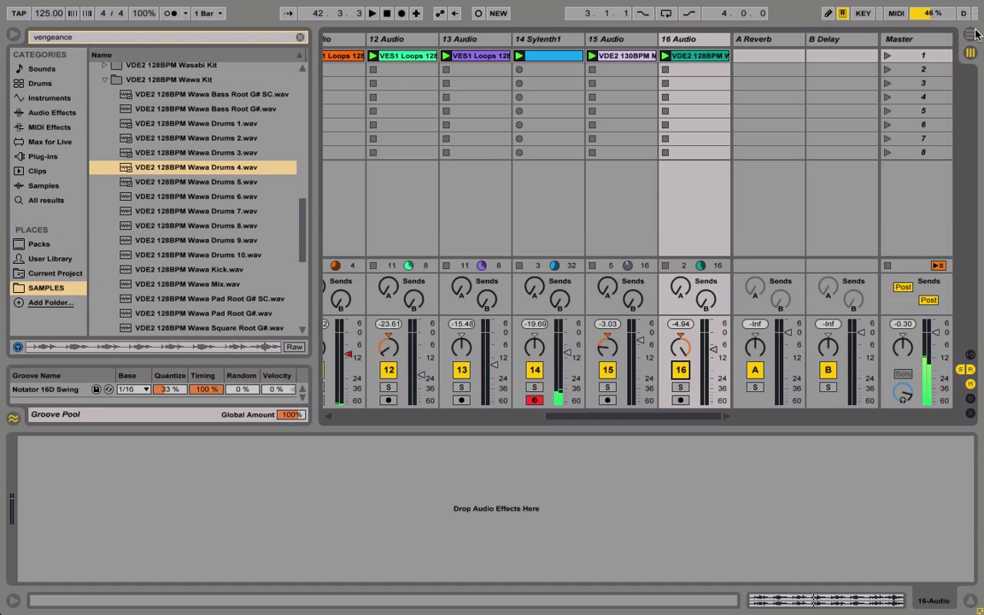
# In Arrangement View, set the loop brace to span bars 1–9.
pyautogui.click(972, 34)
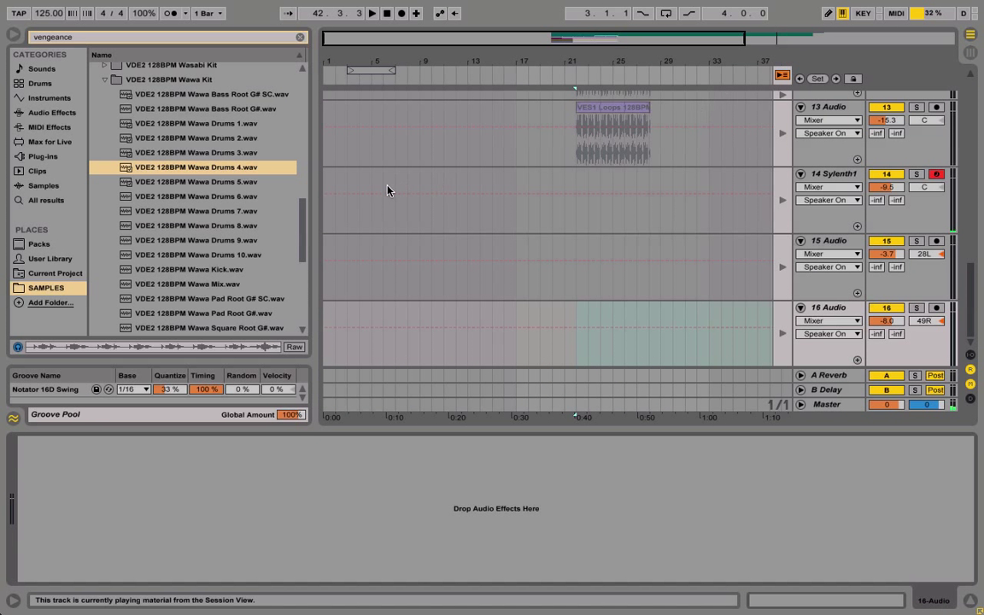
pyautogui.scroll(10, 348, 166)
pyautogui.moveTo(349, 70); pyautogui.dragTo(324, 69)
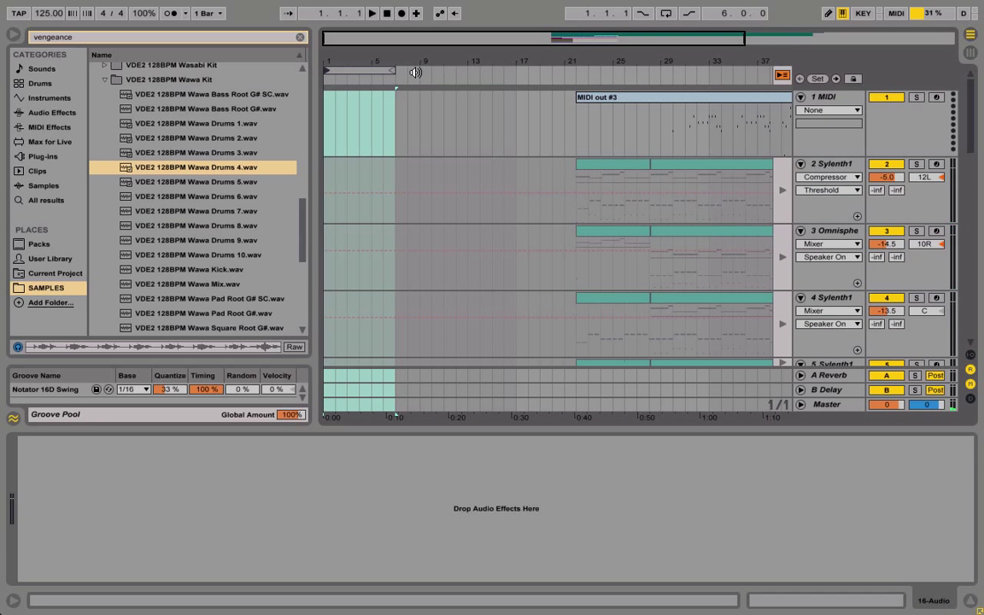
pyautogui.moveTo(392, 72); pyautogui.dragTo(419, 72)
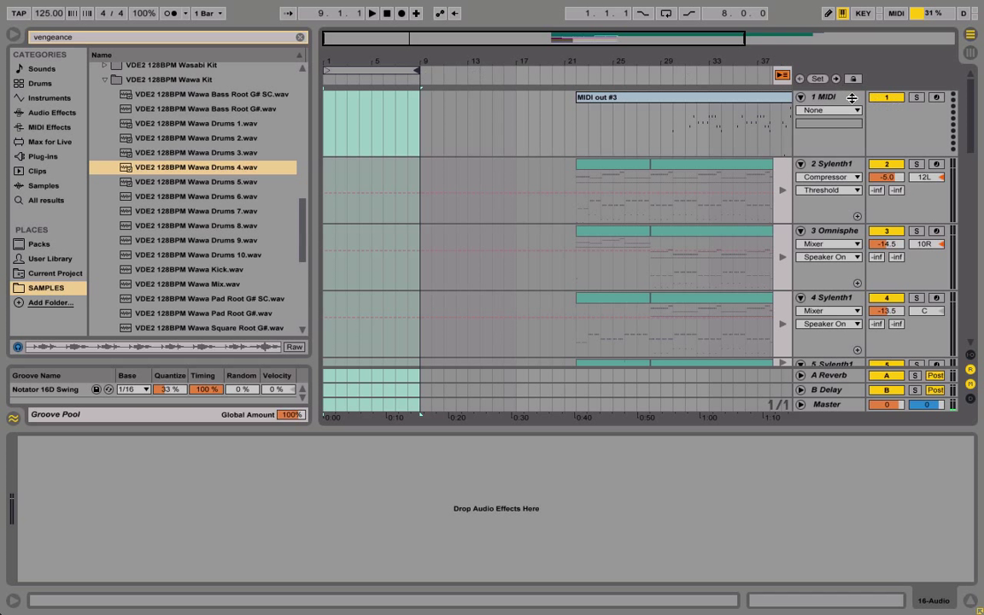
pyautogui.scroll(-10, 882, 287)
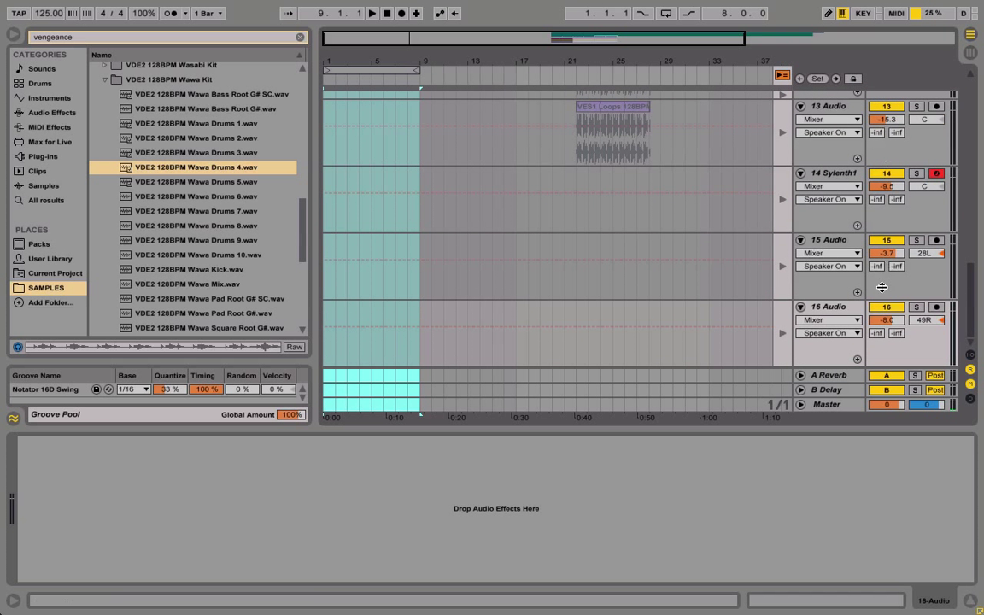
pyautogui.scroll(10, 894, 314)
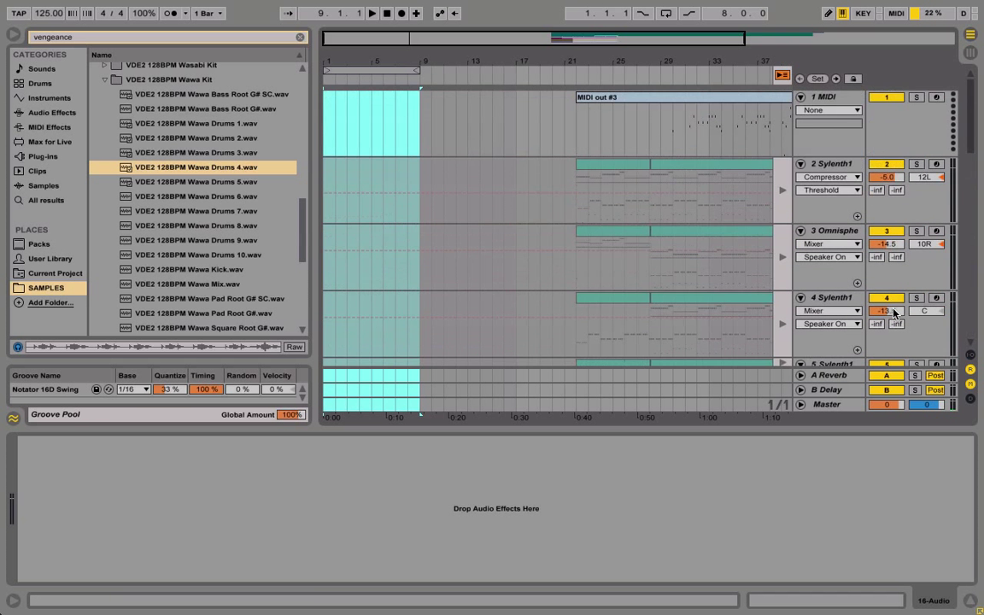
# Record the playing session into the arrangement, stop, and return all tracks to the arrangement.
pyautogui.click(402, 14)
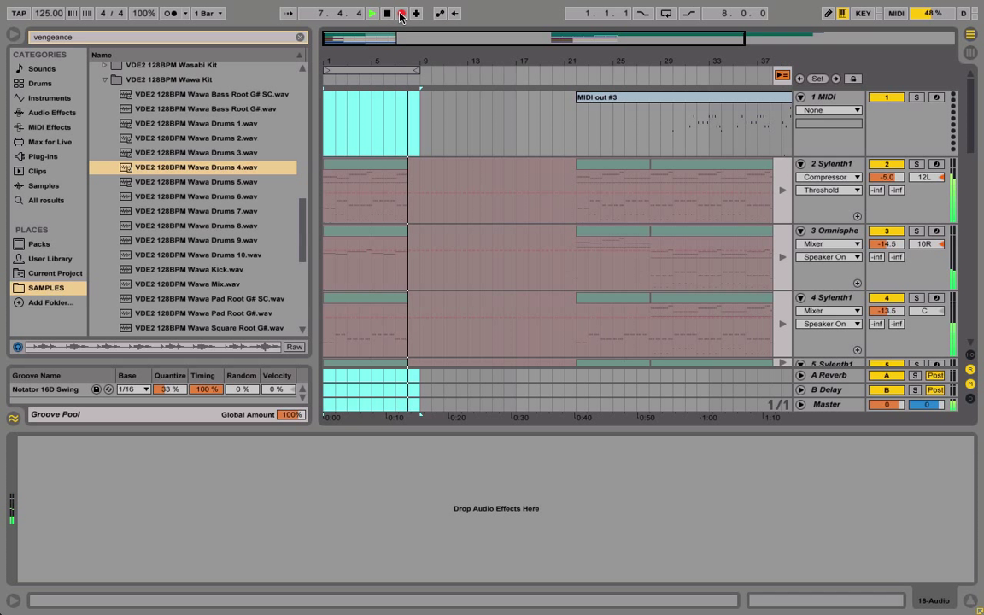
pyautogui.press('space')
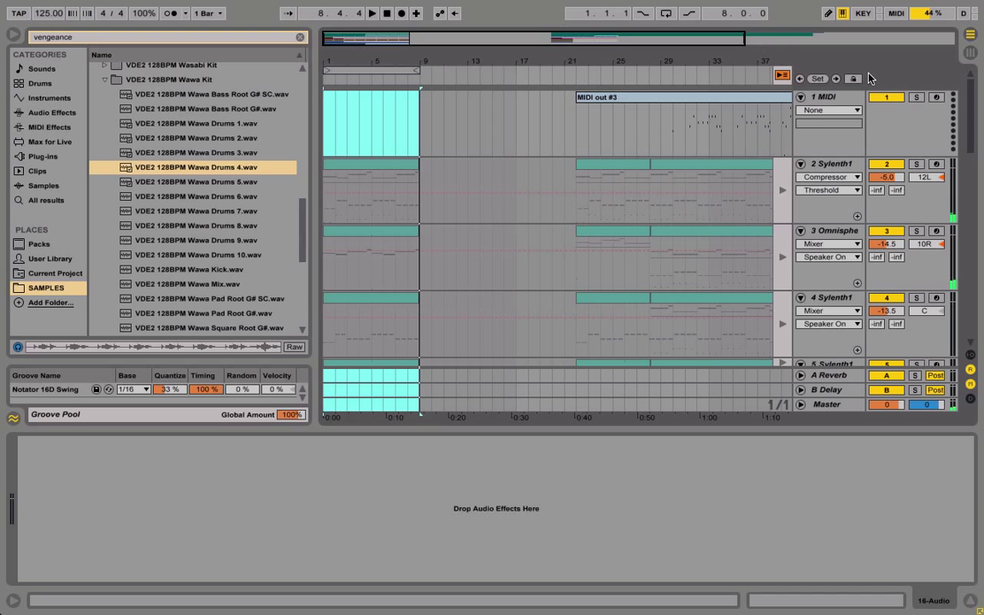
pyautogui.click(782, 76)
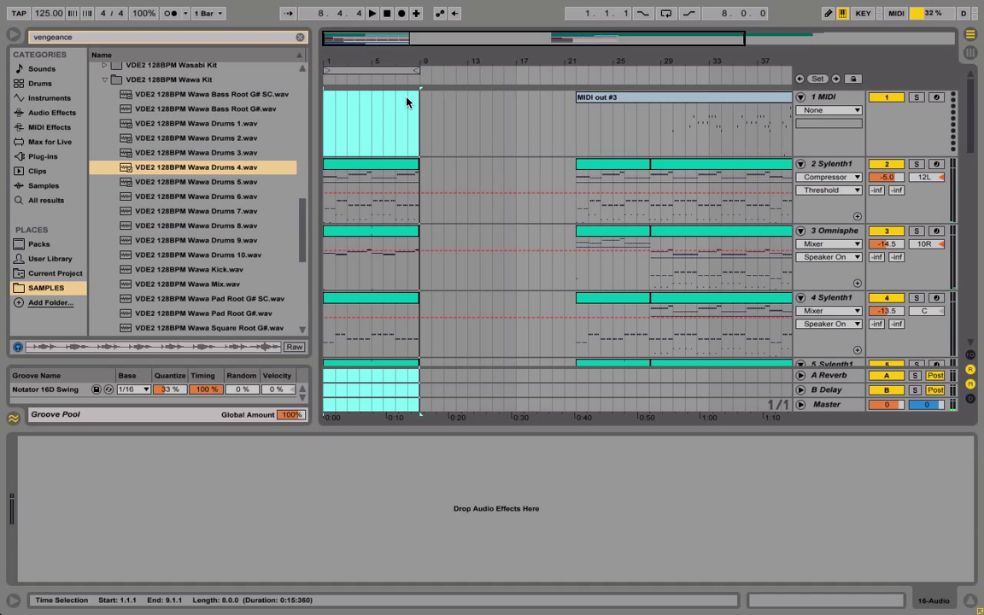
# Fold tracks 1 MIDI through 6 Audio, reactivating track 6 along the way.
pyautogui.press('Left')
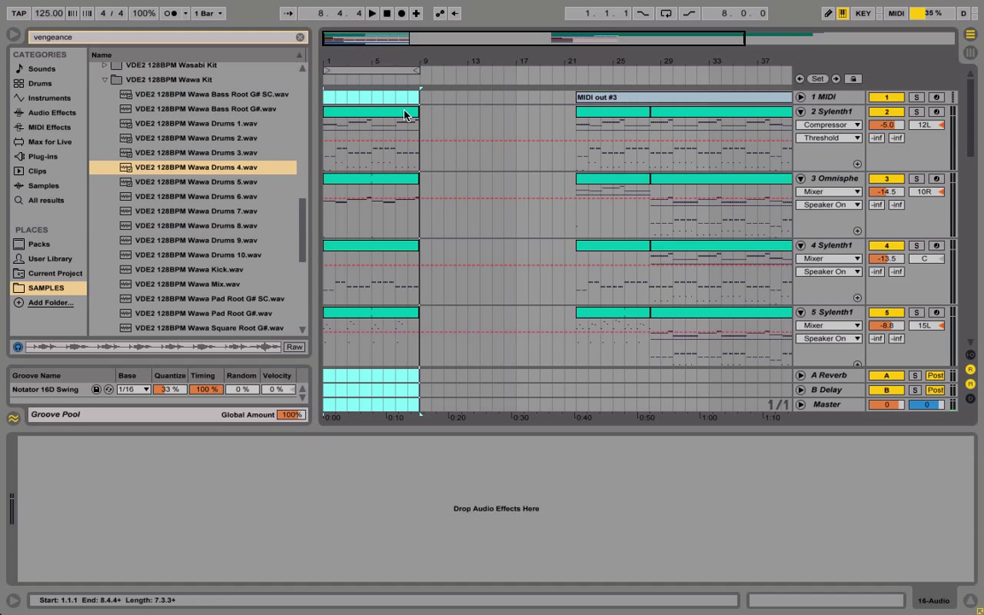
pyautogui.click(800, 180)
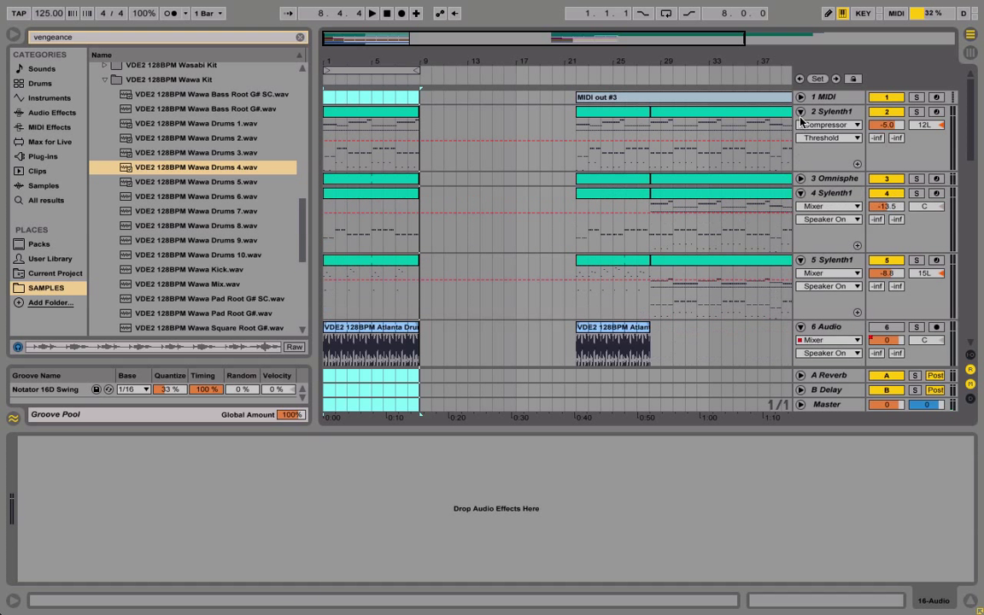
pyautogui.click(801, 112)
pyautogui.click(803, 142)
pyautogui.click(801, 142)
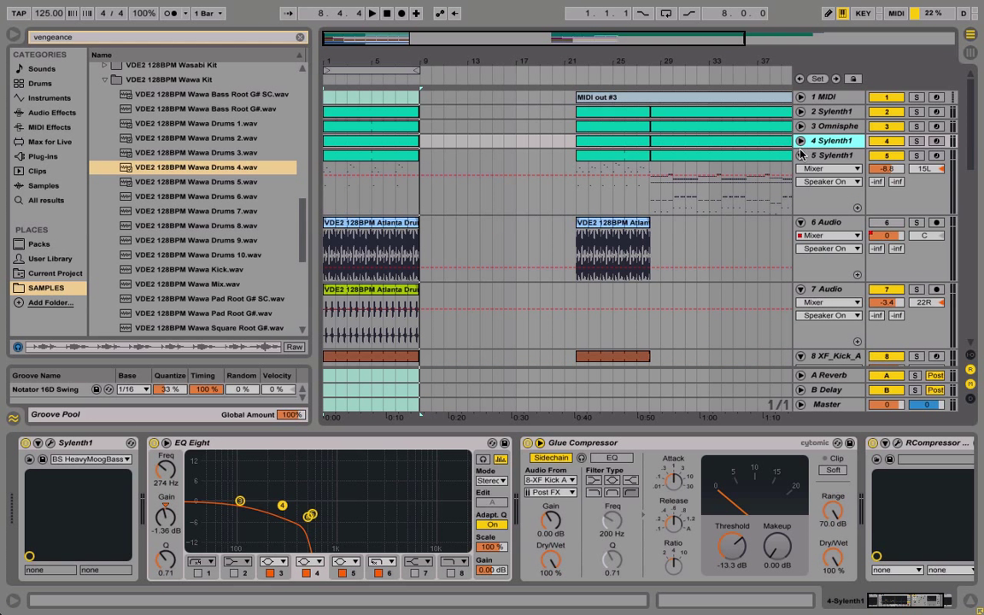
pyautogui.click(801, 156)
pyautogui.click(801, 170)
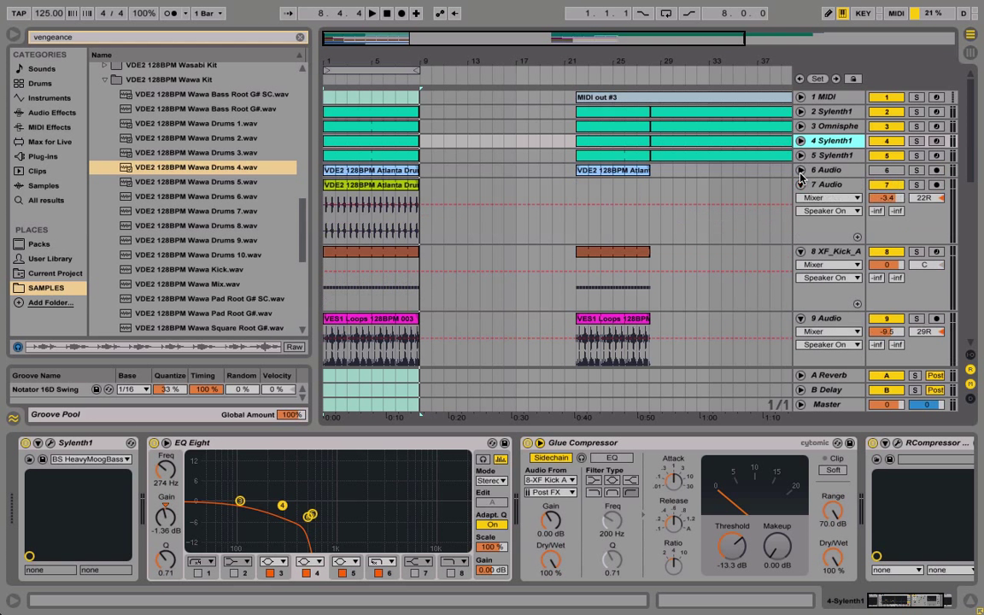
pyautogui.click(893, 170)
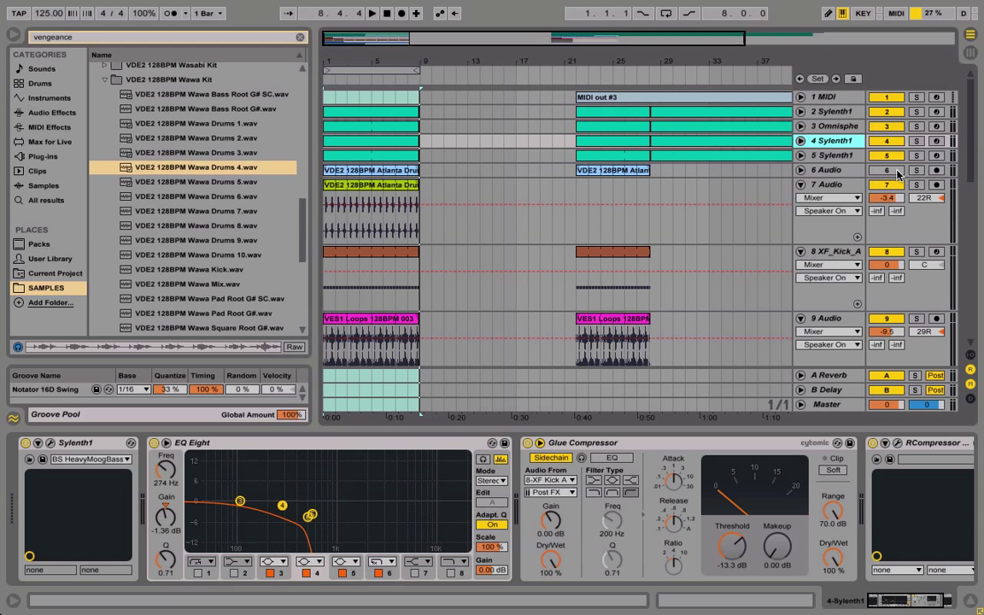
# Fold tracks 7 Audio through 15 Audio, including XF_Kick_A and 14 Sylenth1.
pyautogui.click(801, 185)
pyautogui.click(801, 199)
pyautogui.click(802, 214)
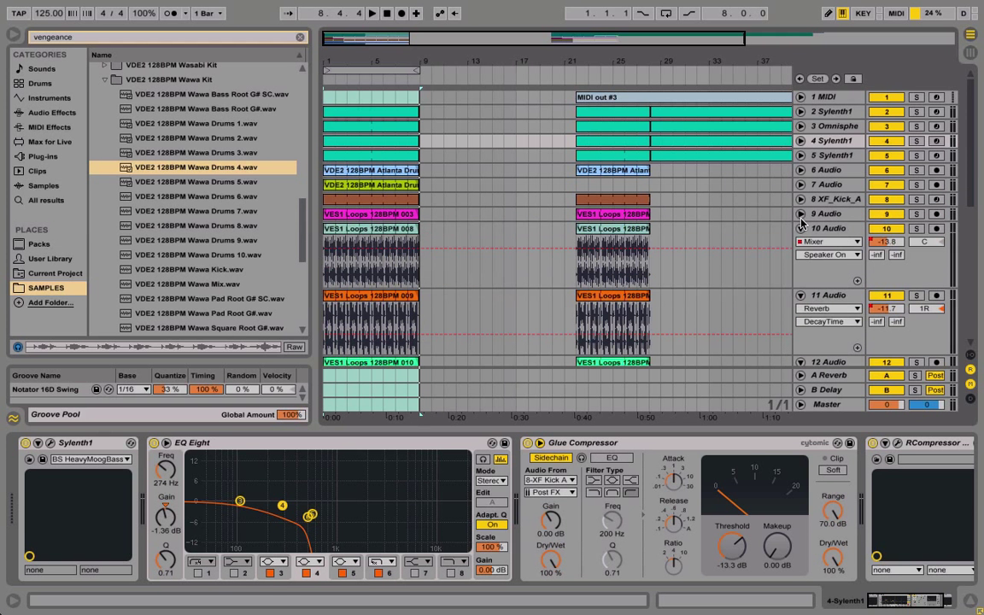
pyautogui.click(800, 229)
pyautogui.click(801, 243)
pyautogui.click(801, 257)
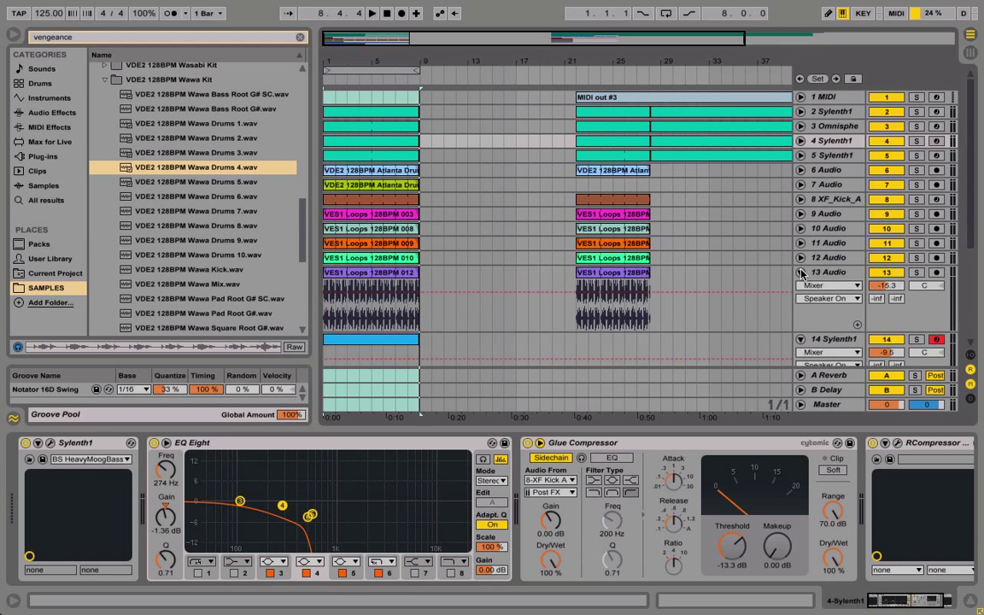
pyautogui.click(800, 272)
pyautogui.click(802, 288)
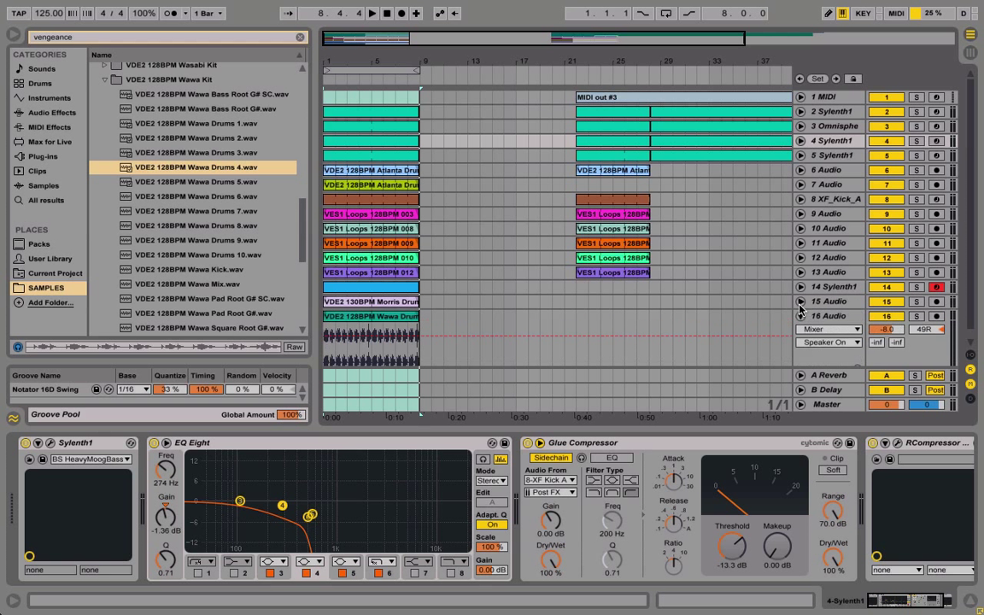
pyautogui.click(801, 302)
pyautogui.click(626, 97)
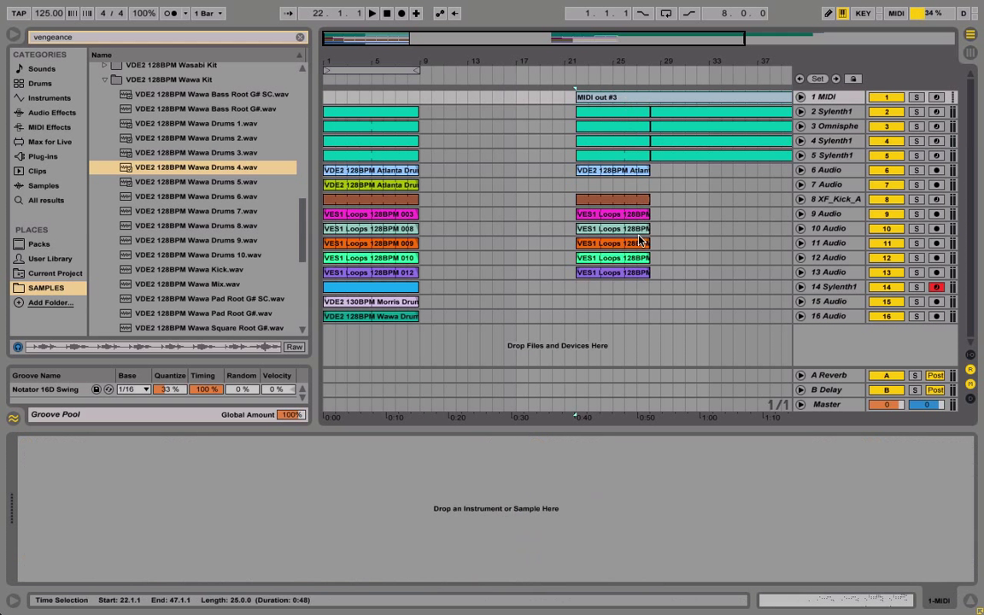
# Delete the bar-21 clip block and duplicate track 2's Sylenth1 clip into bars 9–17.
pyautogui.keyDown('shift'); pyautogui.click(637, 275); pyautogui.keyUp('shift')
pyautogui.press('Delete')
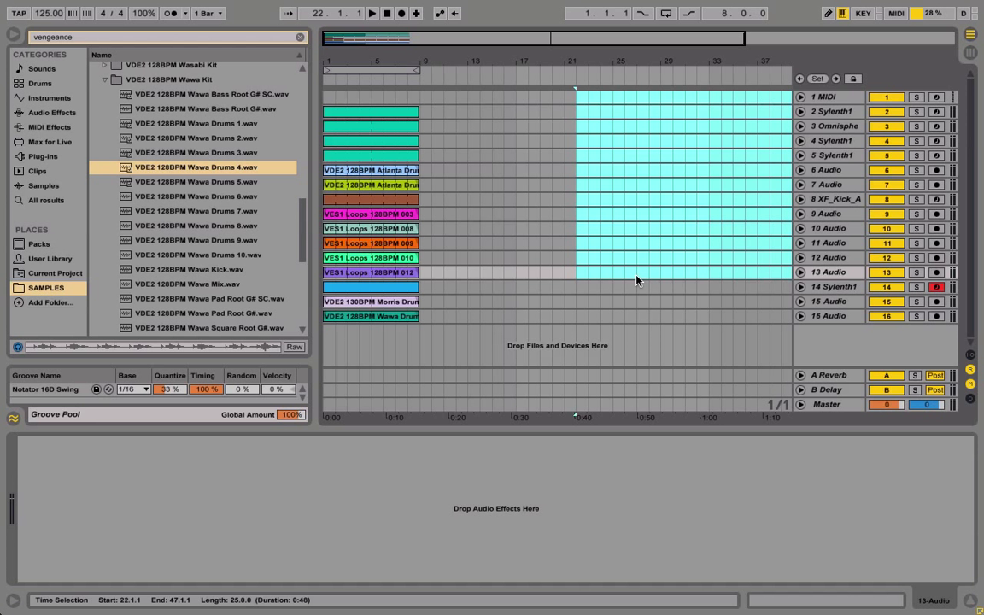
pyautogui.click(372, 116)
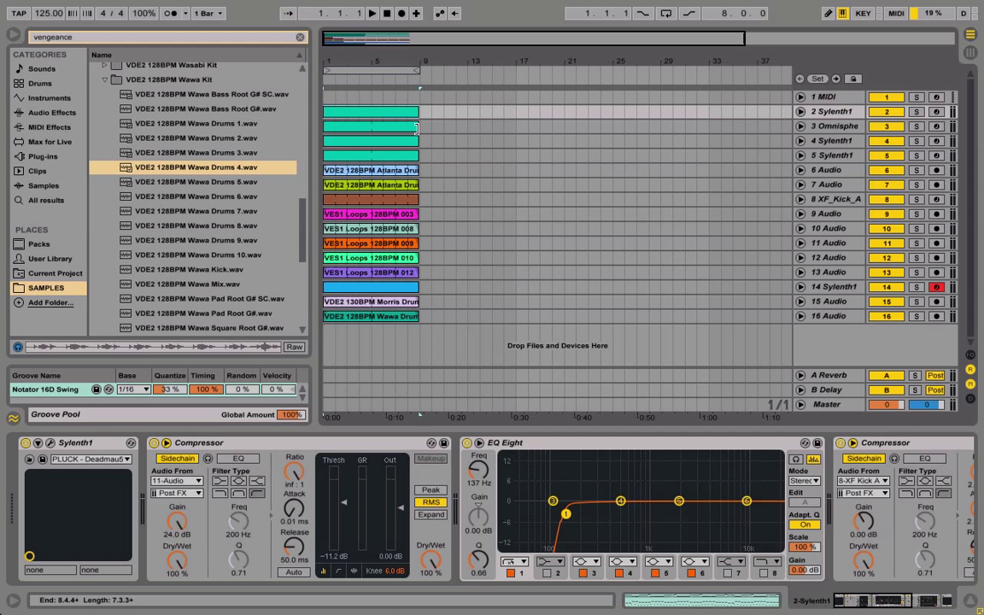
pyautogui.hotkey('ctrl', 'd')
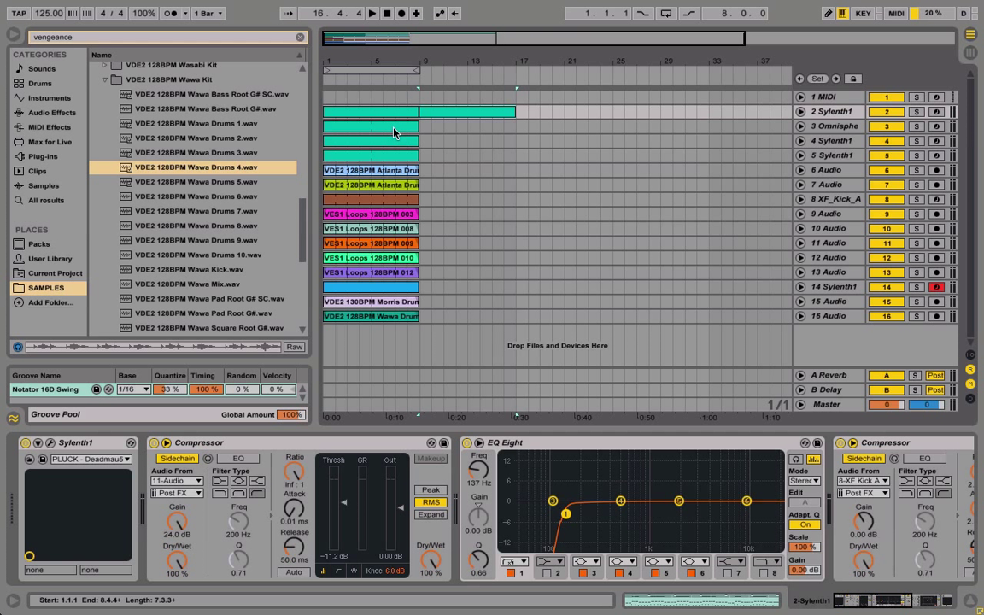
pyautogui.hotkey('ctrl', 'd')
pyautogui.click(547, 107)
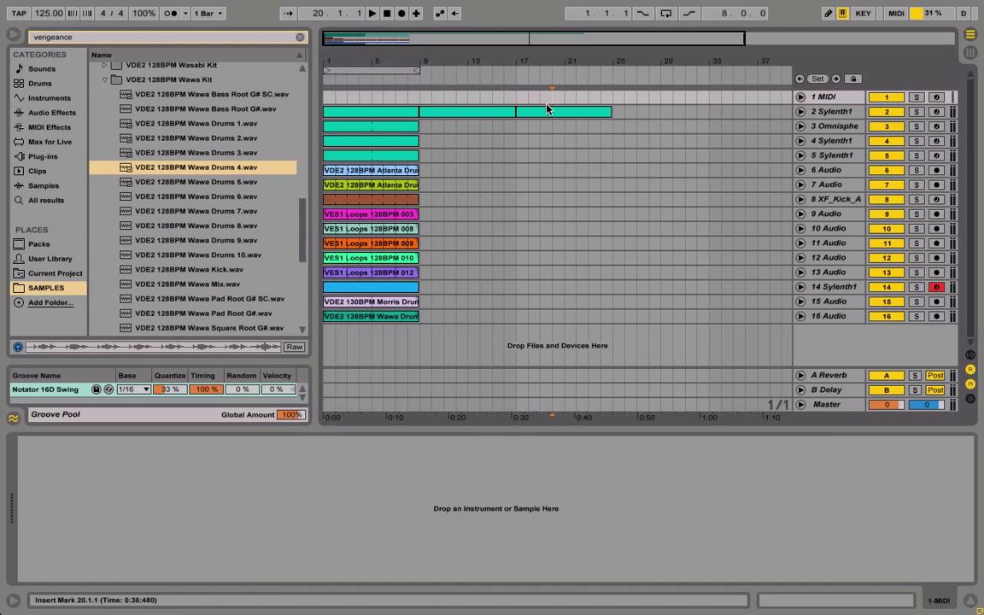
pyautogui.click(547, 107)
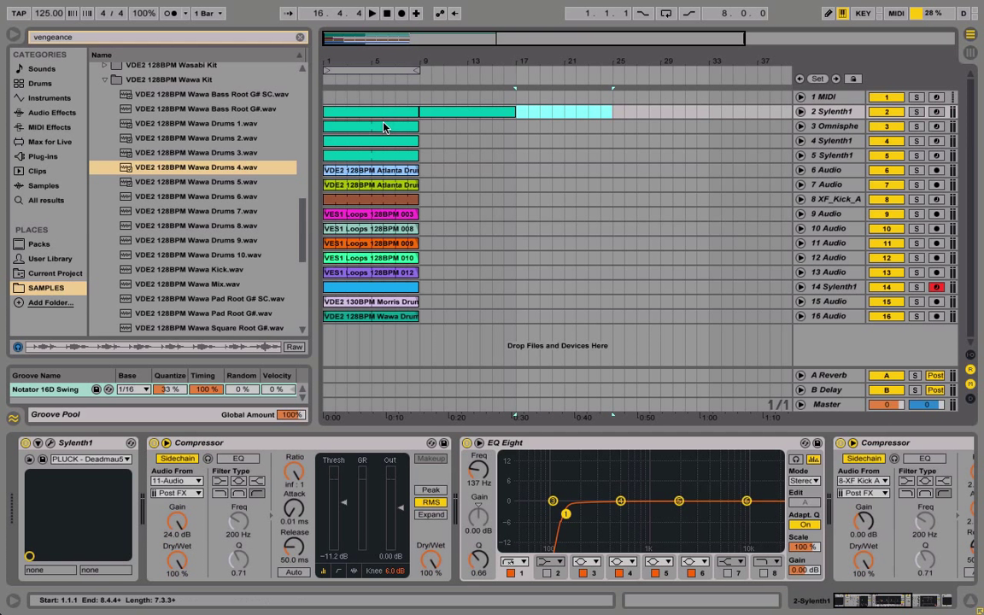
pyautogui.click(383, 126)
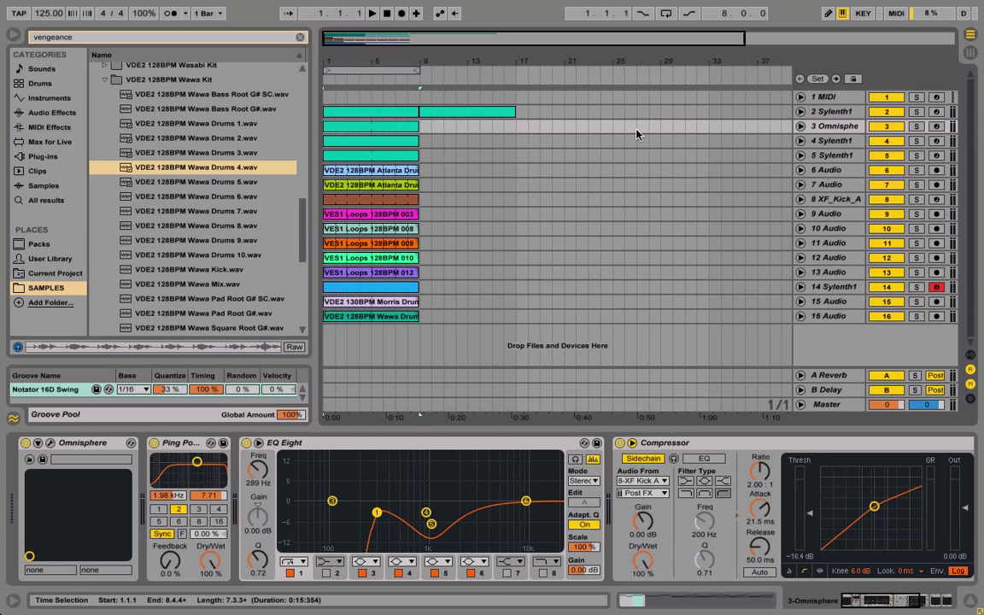
# Duplicate the clips on tracks 4, 5 and 6 into bars 9–17.
pyautogui.click(405, 144)
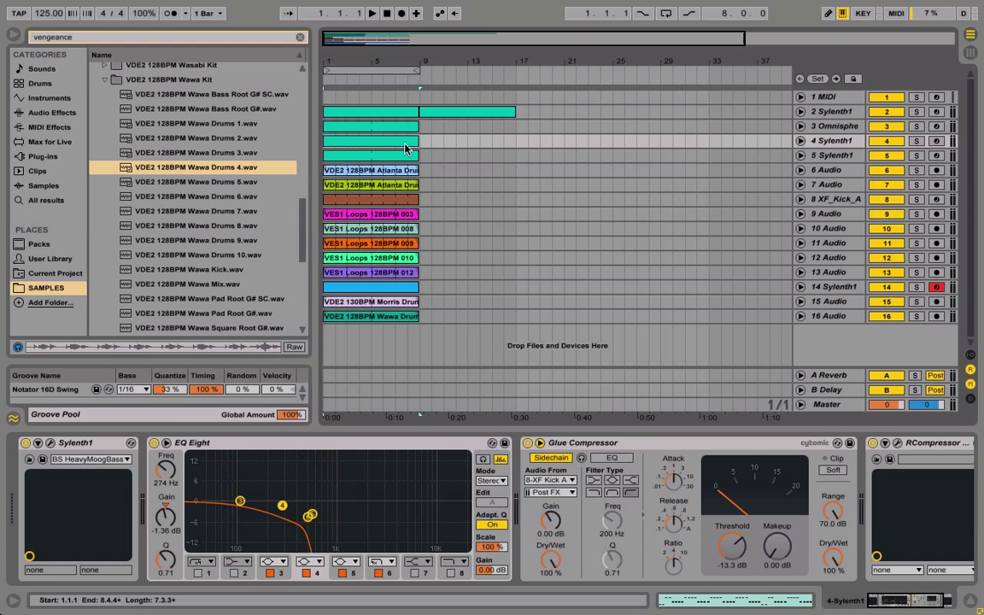
pyautogui.hotkey('ctrl', 'd')
pyautogui.click(395, 160)
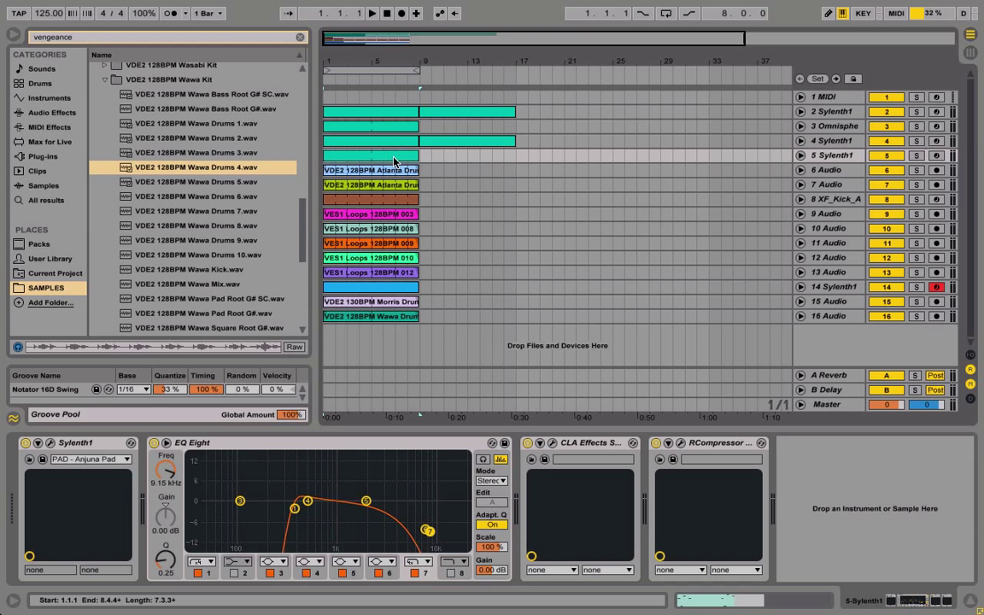
pyautogui.hotkey('ctrl', 'd')
pyautogui.click(384, 173)
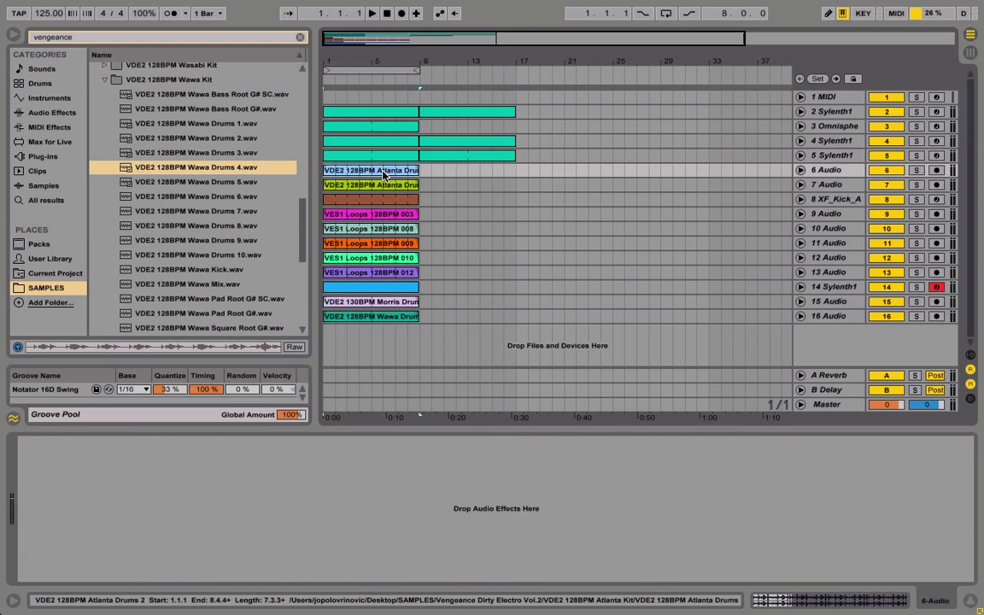
pyautogui.hotkey('ctrl', 'd')
# Move the drum loops on tracks 7, 9, 10 and 16 from bars 1–9 to 9–17.
pyautogui.click(386, 185)
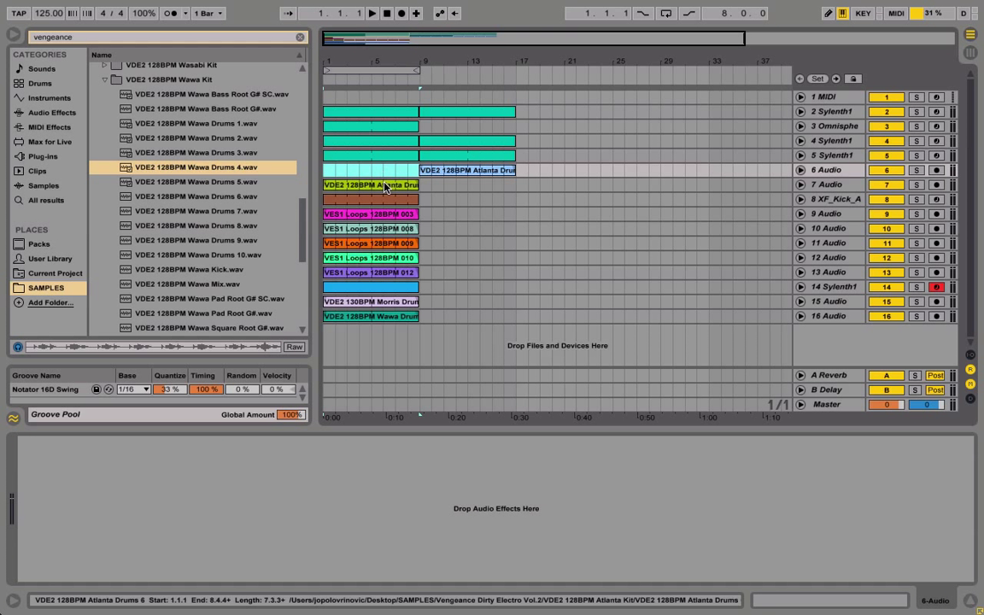
pyautogui.hotkey('ctrl', 'd')
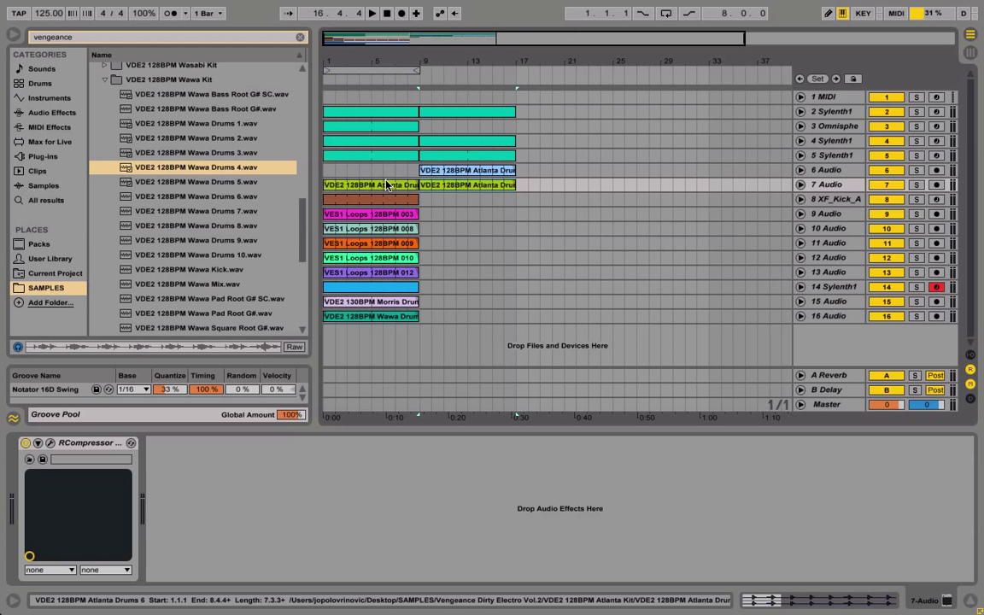
pyautogui.press('Delete')
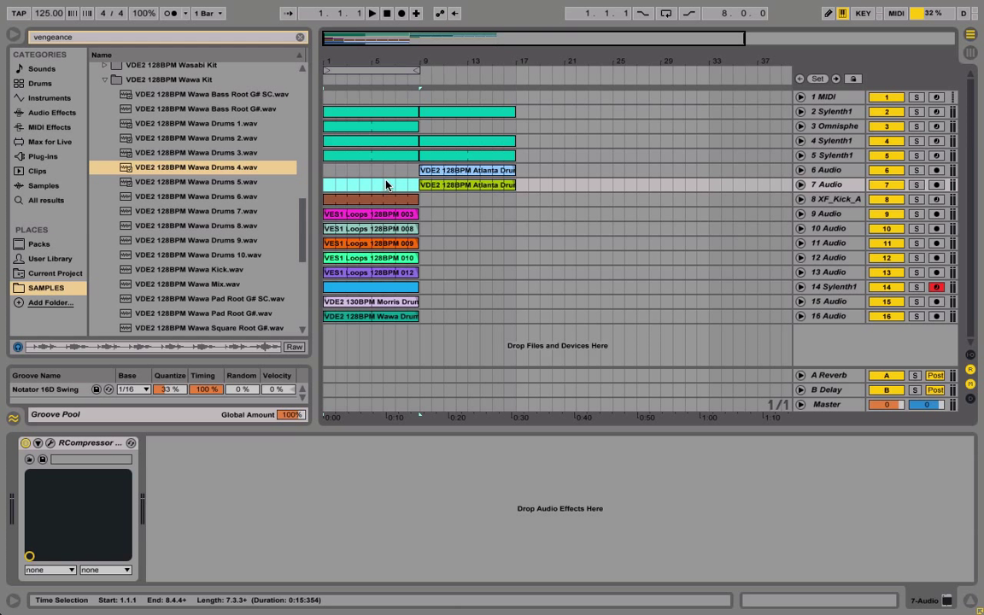
pyautogui.click(377, 214)
pyautogui.hotkey('ctrl', 'd')
pyautogui.press('Delete')
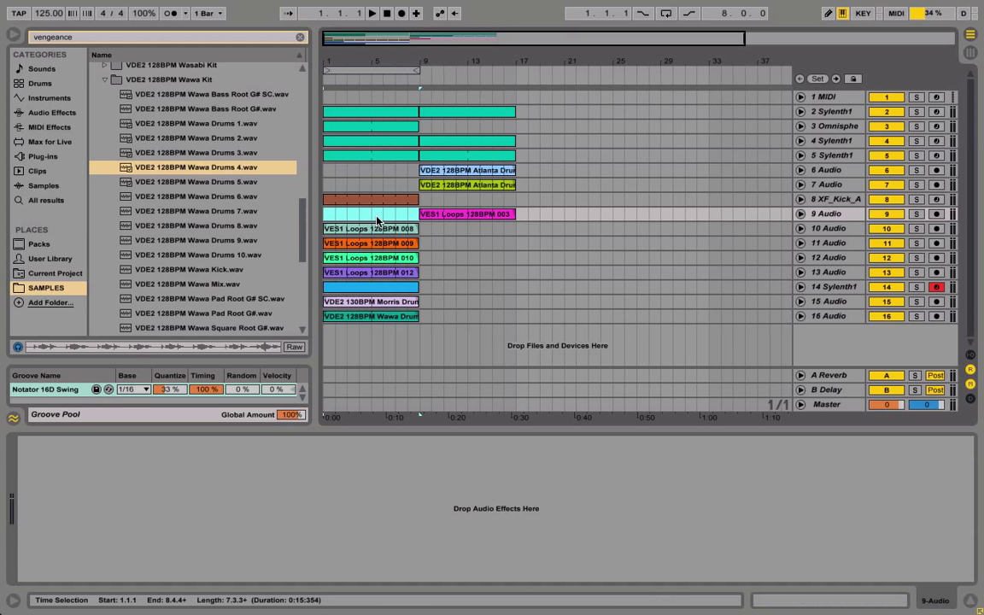
pyautogui.click(373, 229)
pyautogui.hotkey('ctrl', 'd')
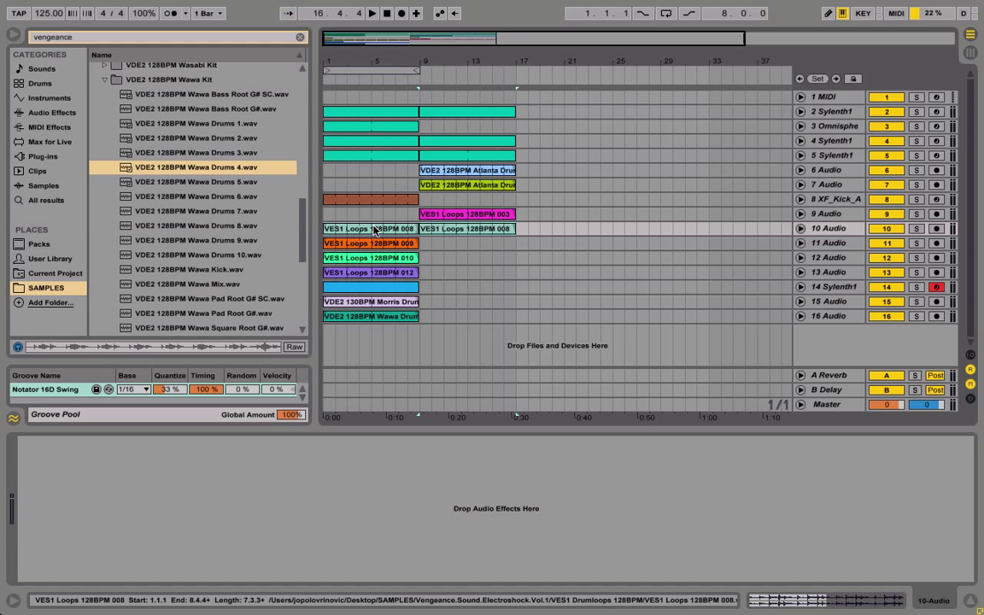
pyautogui.press('Delete')
pyautogui.click(368, 316)
pyautogui.hotkey('ctrl', 'd')
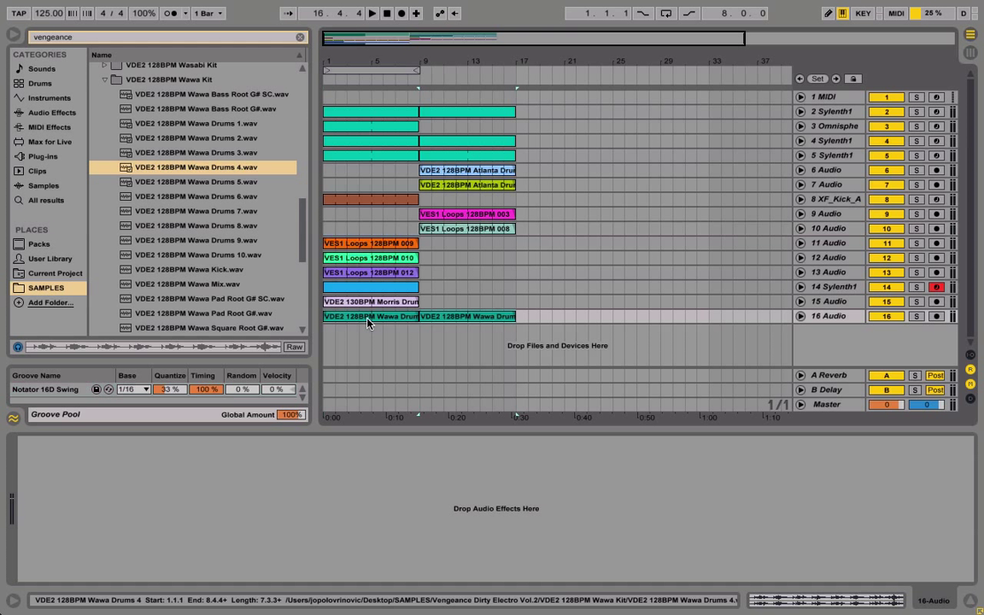
pyautogui.press('Delete')
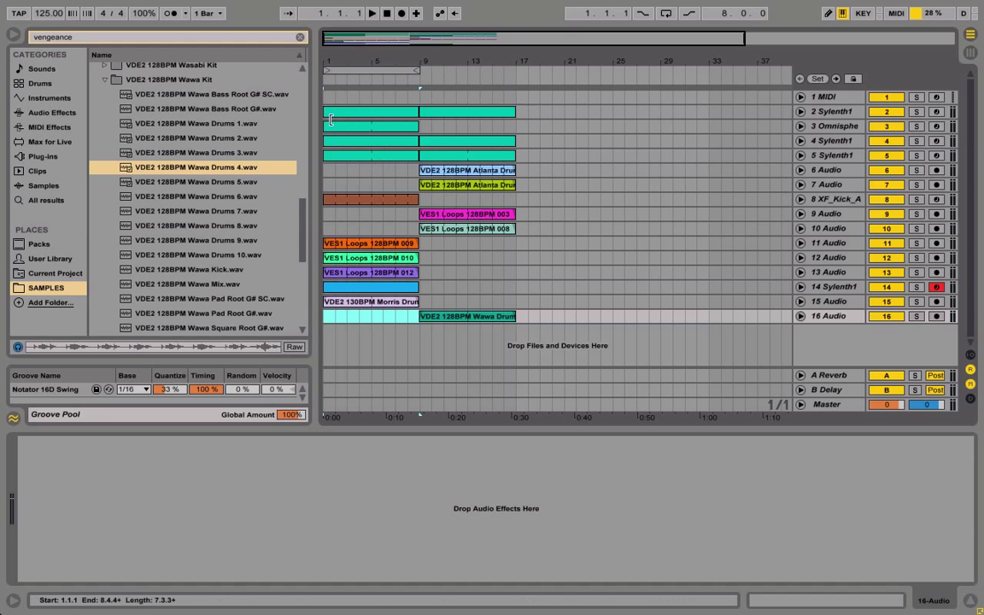
# Start playback and stretch the loop brace to cover bars 1–17.
pyautogui.click(335, 71)
pyautogui.press('space')
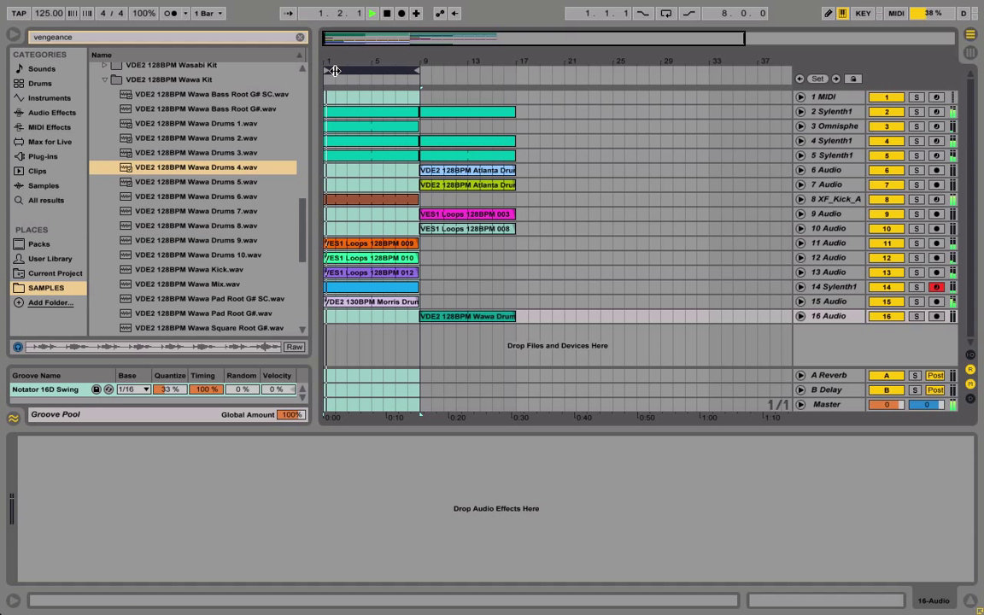
pyautogui.moveTo(417, 69); pyautogui.dragTo(516, 68)
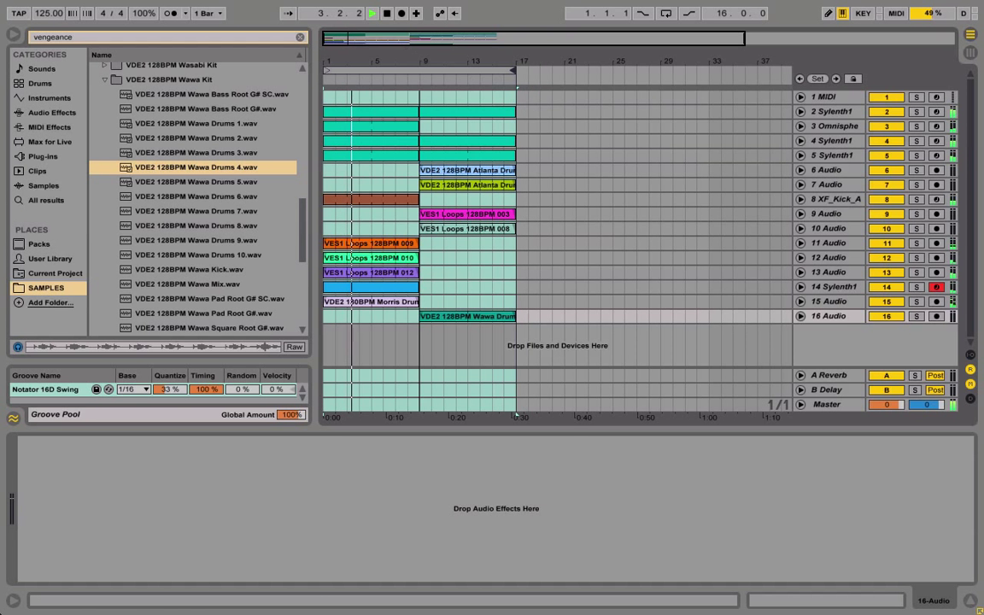
# Zoom in to check clip ends at bar 9 on tracks 2, 3 and 15, then zoom back out.
pyautogui.moveTo(392, 49); pyautogui.dragTo(419, 90)
pyautogui.click(422, 128)
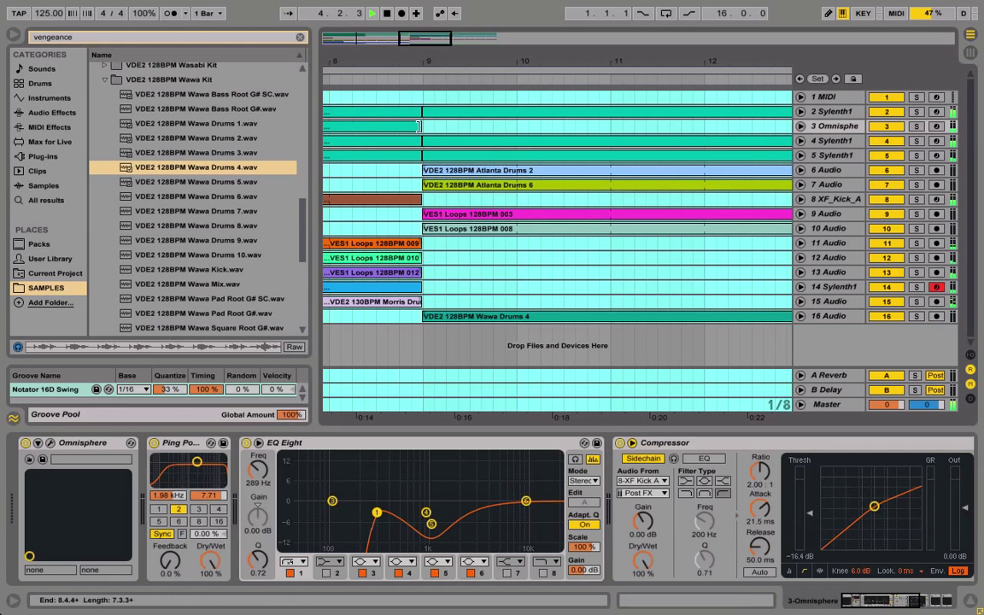
pyautogui.keyDown('shift'); pyautogui.click(417, 112); pyautogui.keyUp('shift')
pyautogui.click(417, 111)
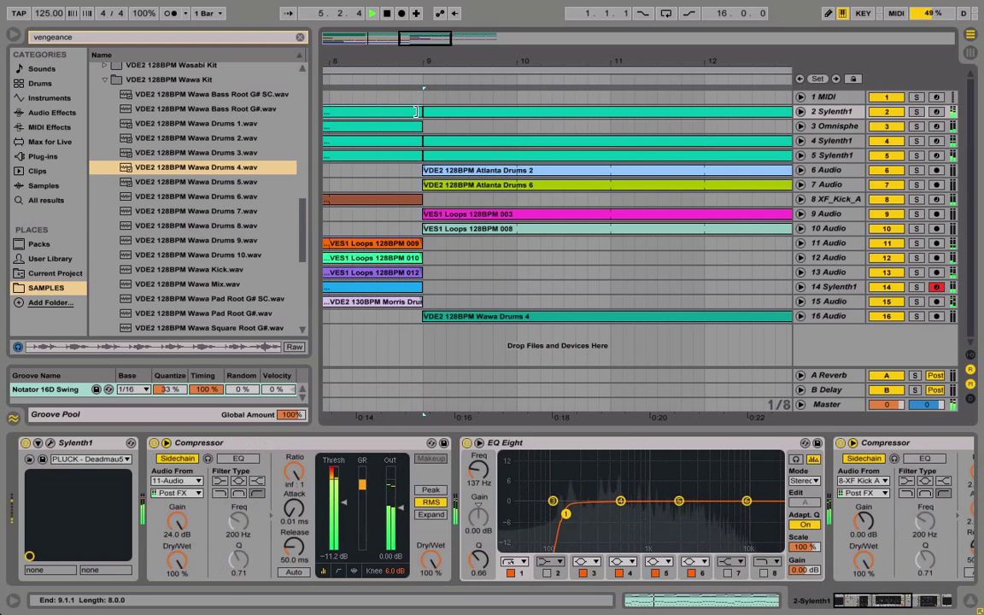
pyautogui.click(417, 299)
pyautogui.keyDown('shift'); pyautogui.click(421, 289); pyautogui.keyUp('shift')
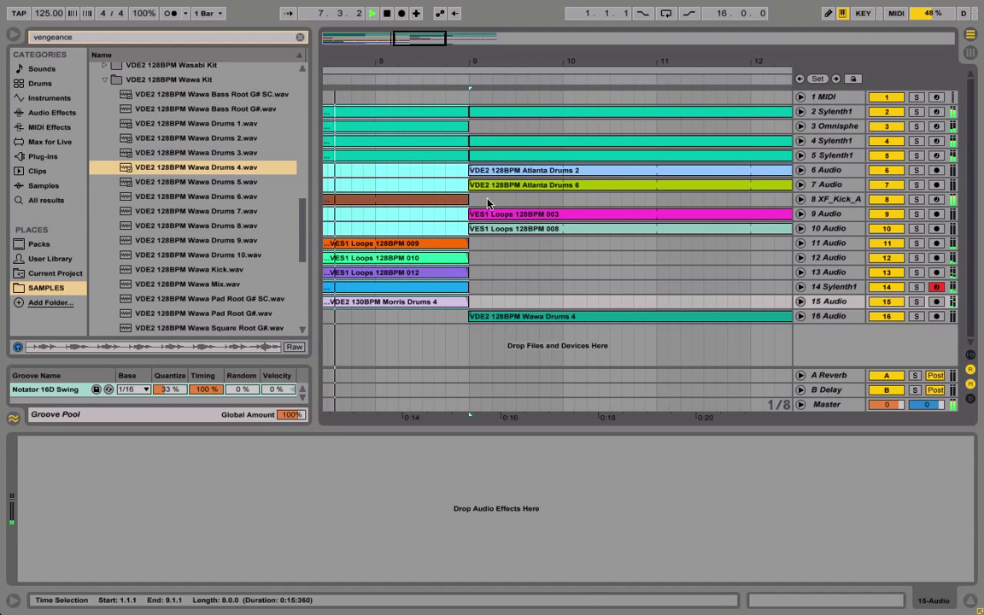
pyautogui.press('-')
pyautogui.press('-')
pyautogui.moveTo(465, 62); pyautogui.dragTo(434, 65)
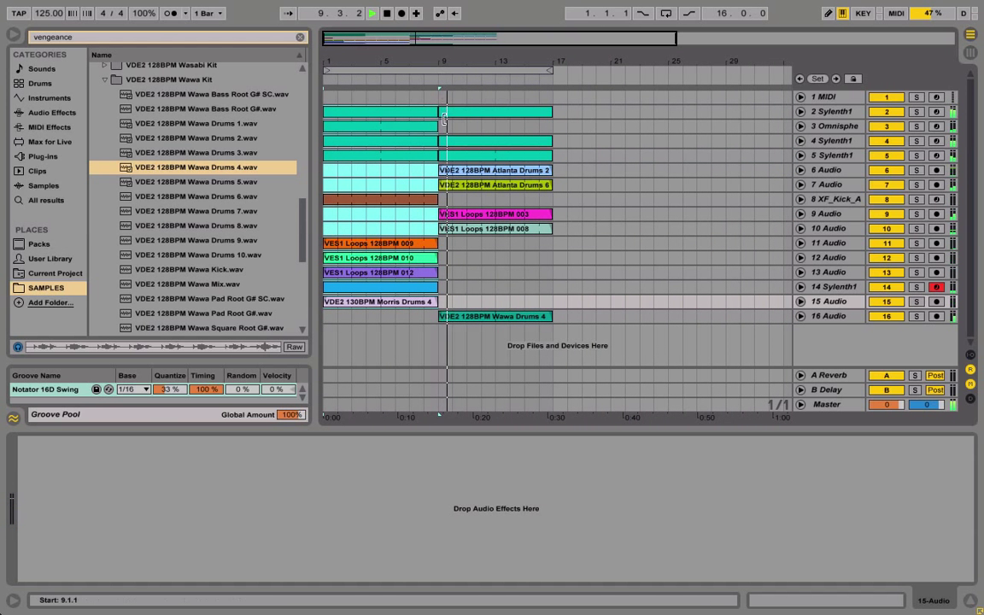
# Zoom in at bar 9 and drag track 8's XF_Kick_A clip edge to end at 9.1.1.
pyautogui.click(420, 202)
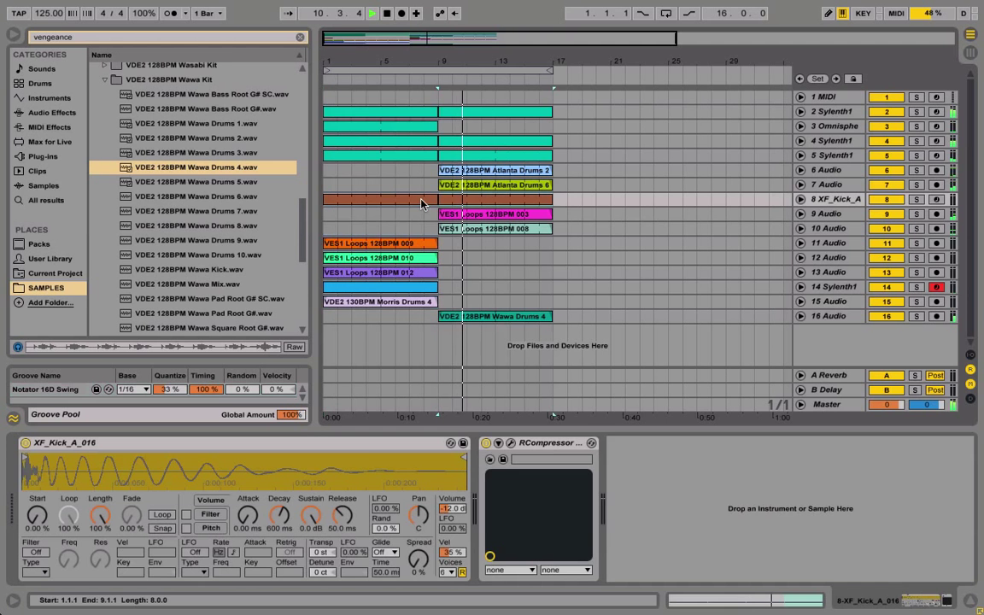
pyautogui.click(420, 128)
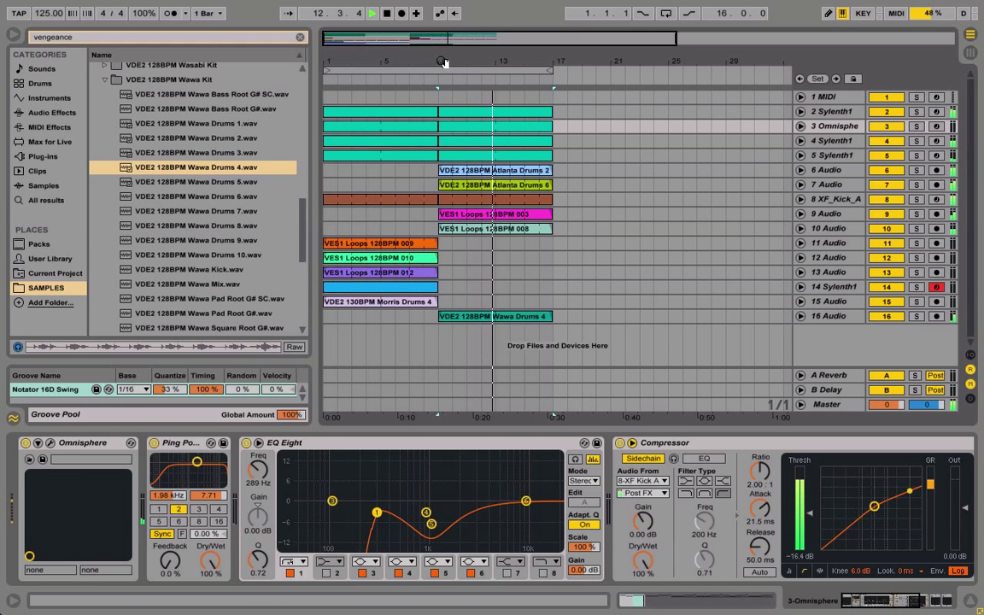
pyautogui.moveTo(443, 75); pyautogui.dragTo(443, 90)
pyautogui.click(400, 199)
pyautogui.moveTo(400, 199); pyautogui.dragTo(420, 201)
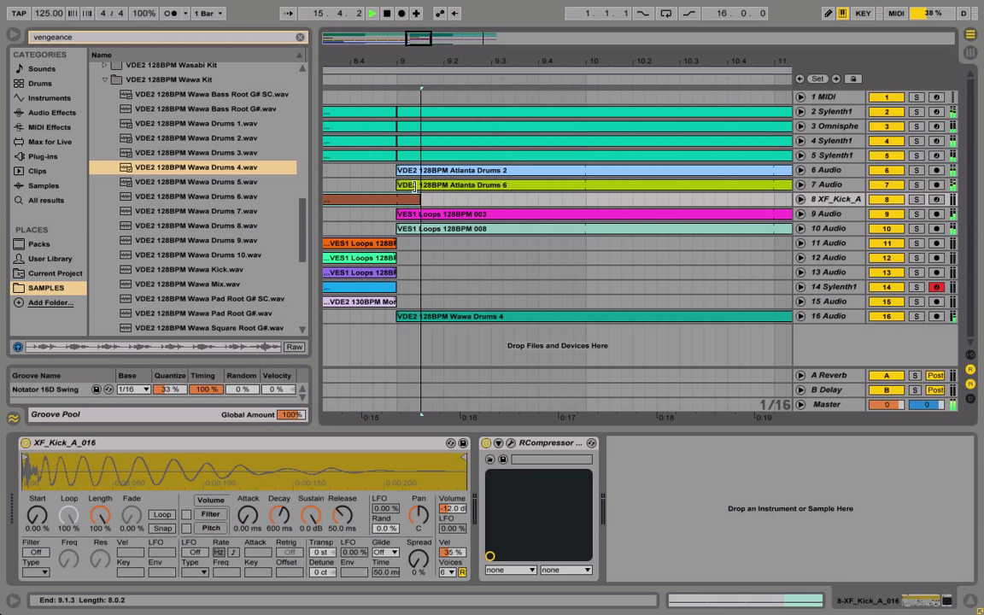
pyautogui.moveTo(380, 42); pyautogui.dragTo(410, 83)
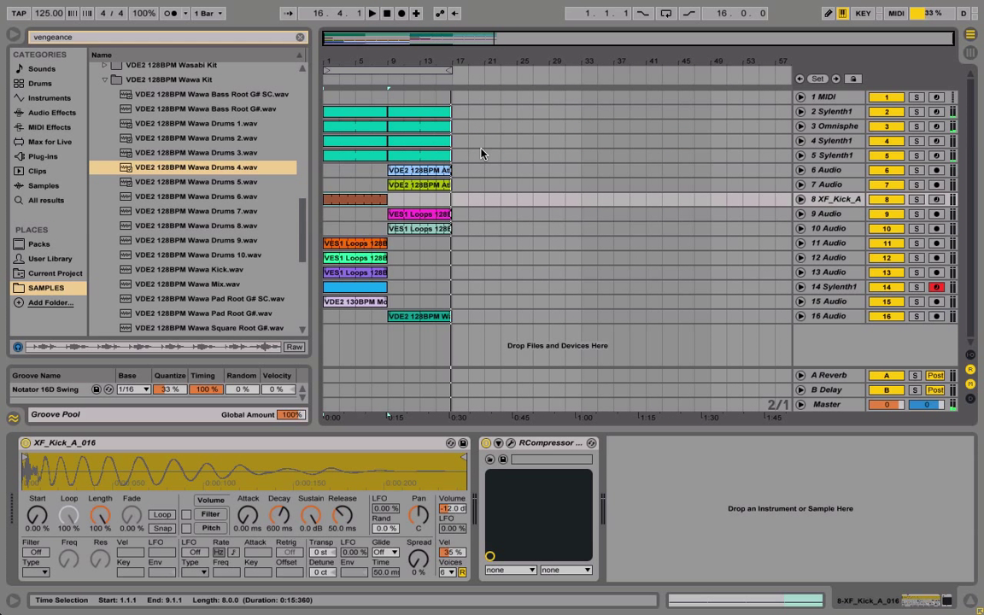
pyautogui.click(971, 36)
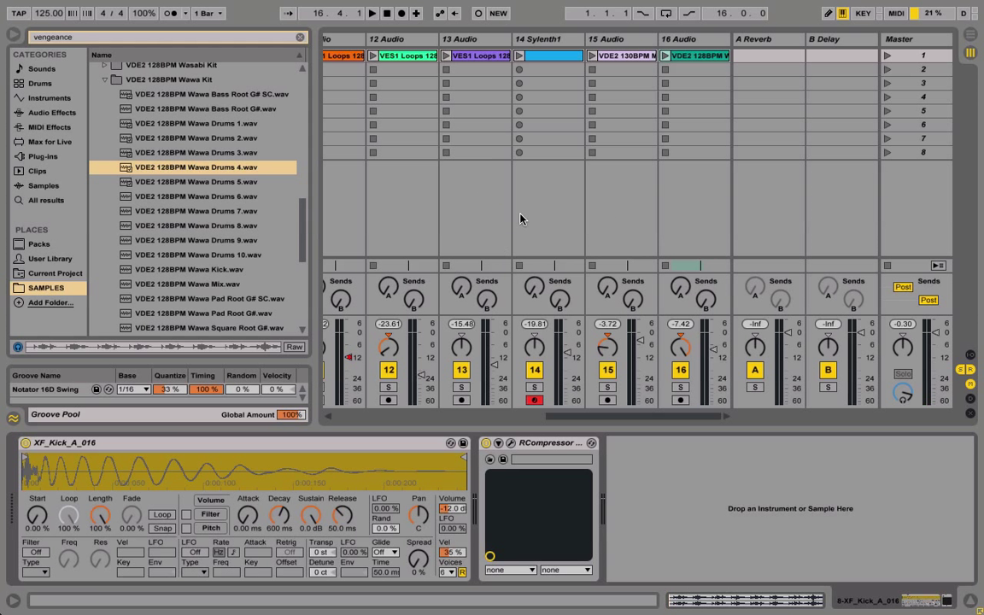
pyautogui.hscroll(-5, 520, 220)
pyautogui.hscroll(5, 519, 219)
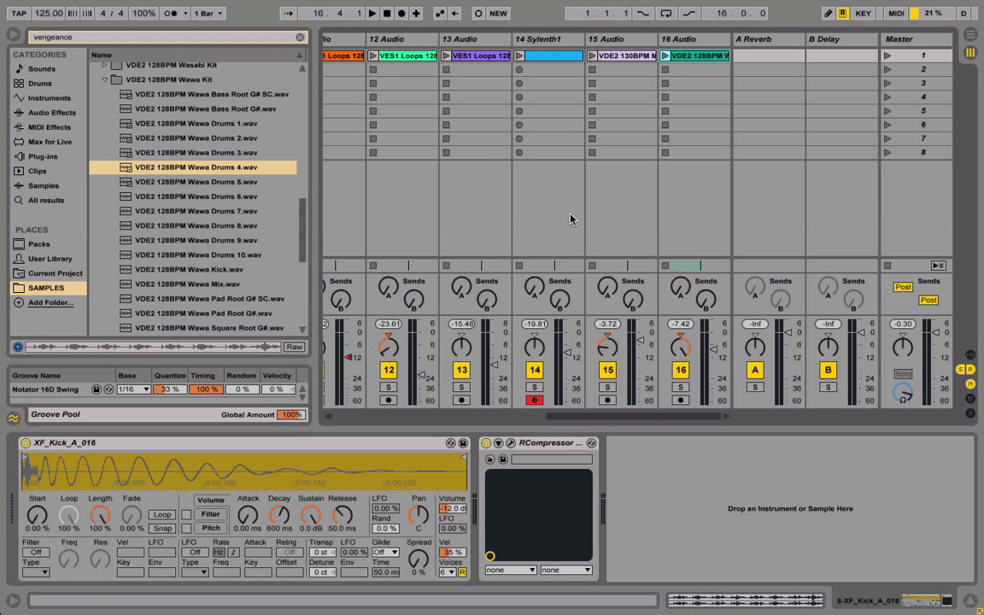
pyautogui.hscroll(-10, 574, 218)
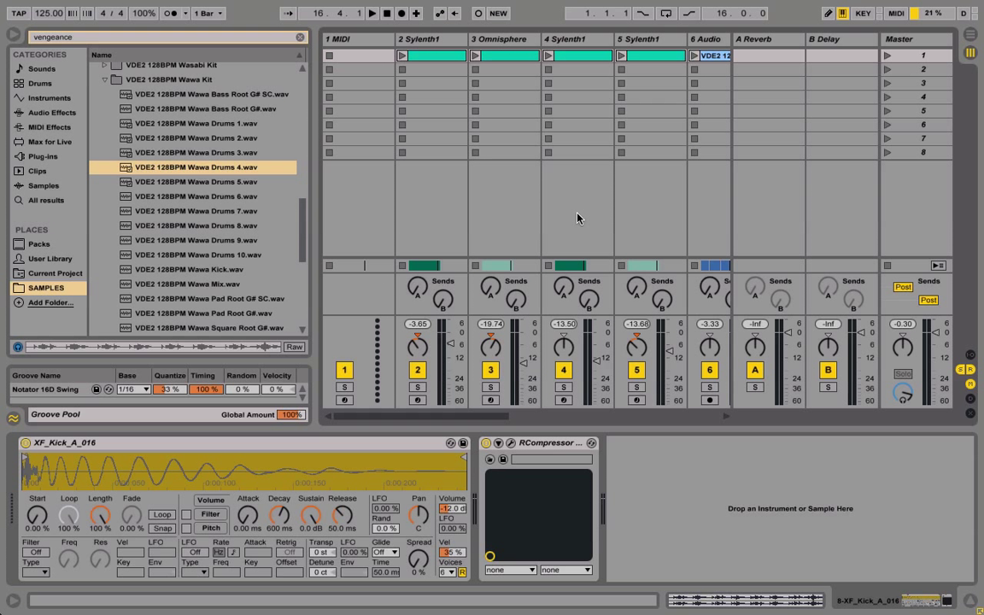
pyautogui.click(971, 35)
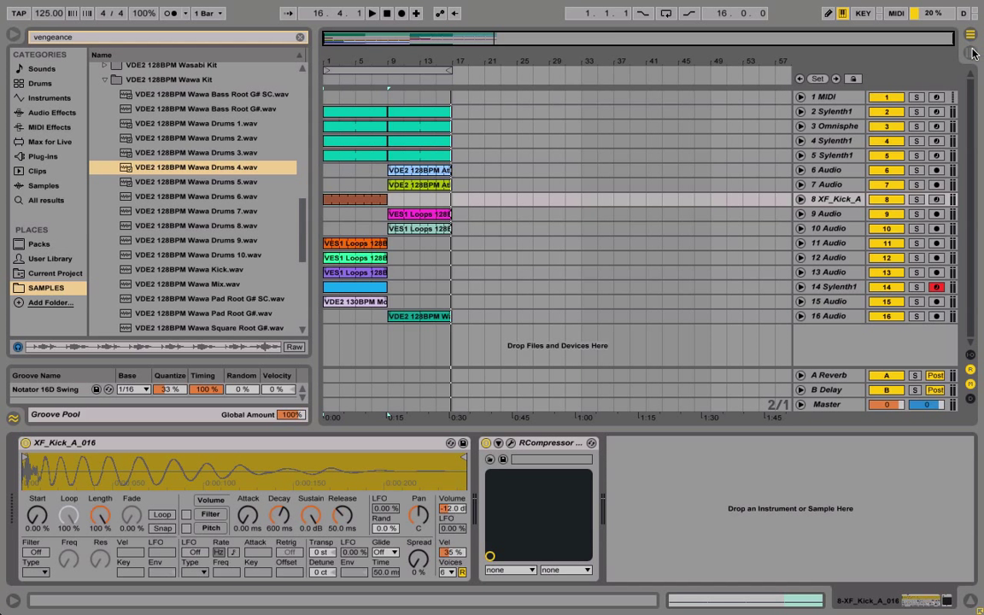
# Glance at the Session mixer, return to the Arrangement timeline, then exit full-screen mode with Cmd+Ctrl+F.
pyautogui.click(974, 53)
pyautogui.click(971, 37)
pyautogui.press('ctrl+super+f')
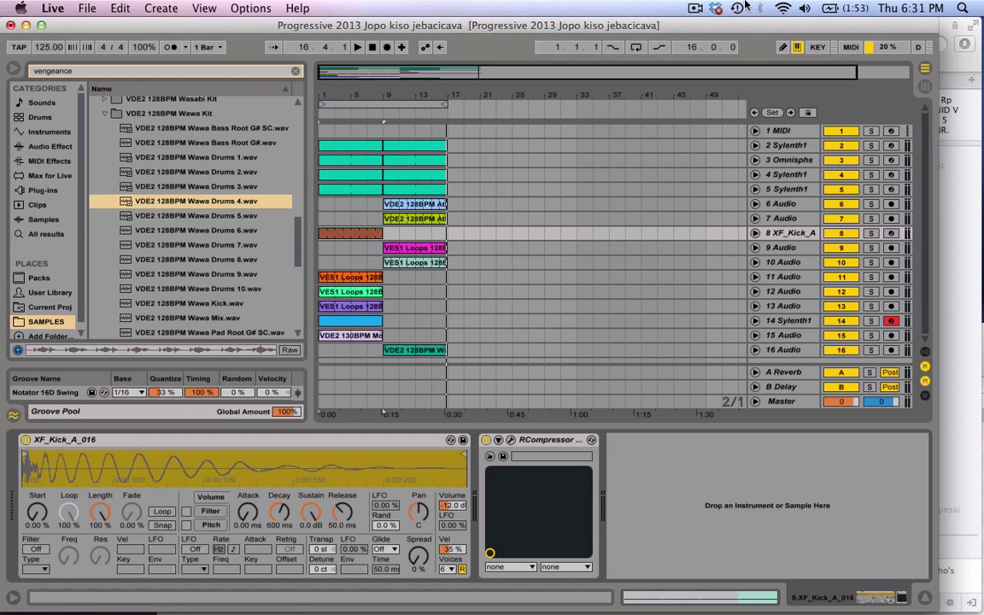
pyautogui.click(695, 7)
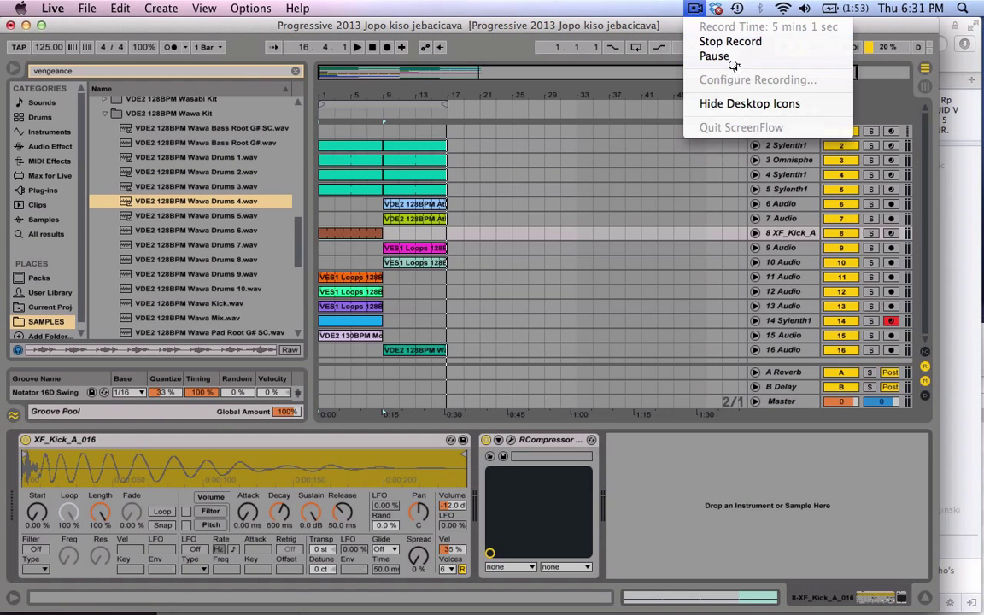